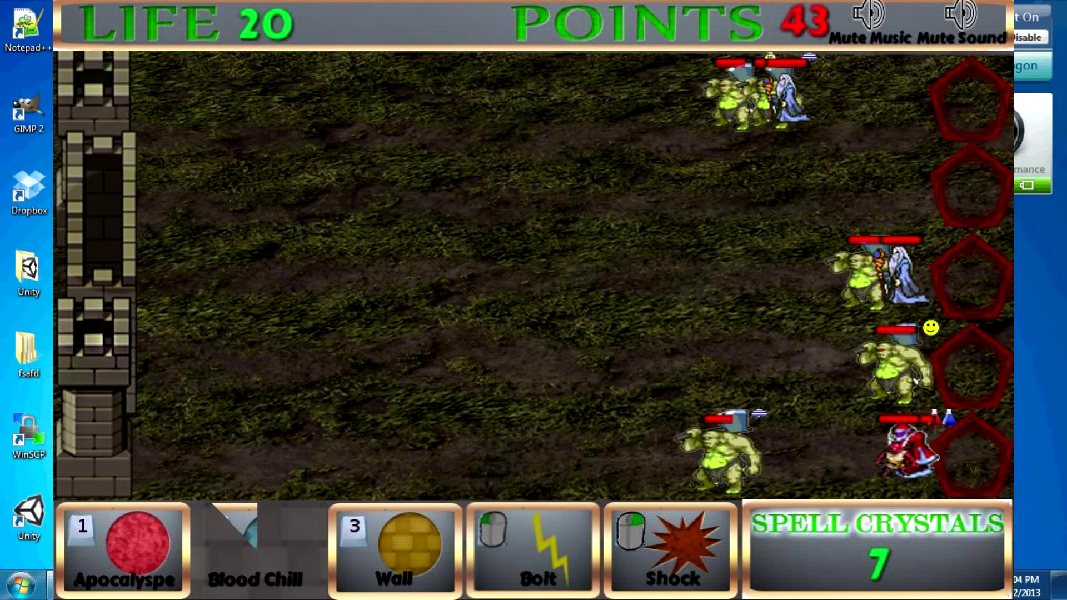
Step: Cast Shock and a lightning Bolt on the orcs advancing down the lanes
{"action": "right_click", "coordinate": [834, 442]}
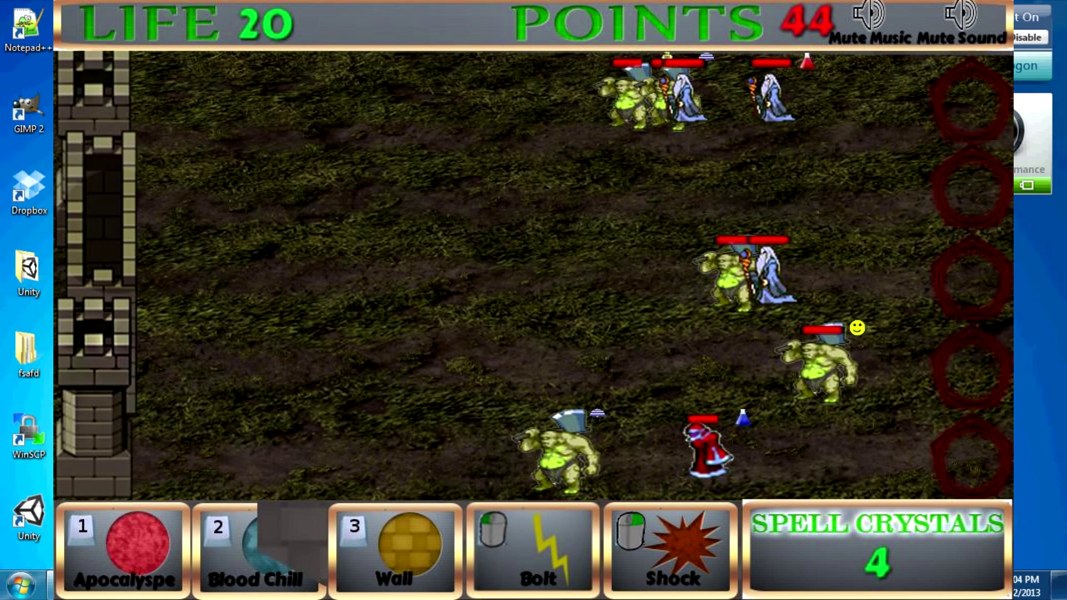
{"action": "right_click", "coordinate": [750, 267]}
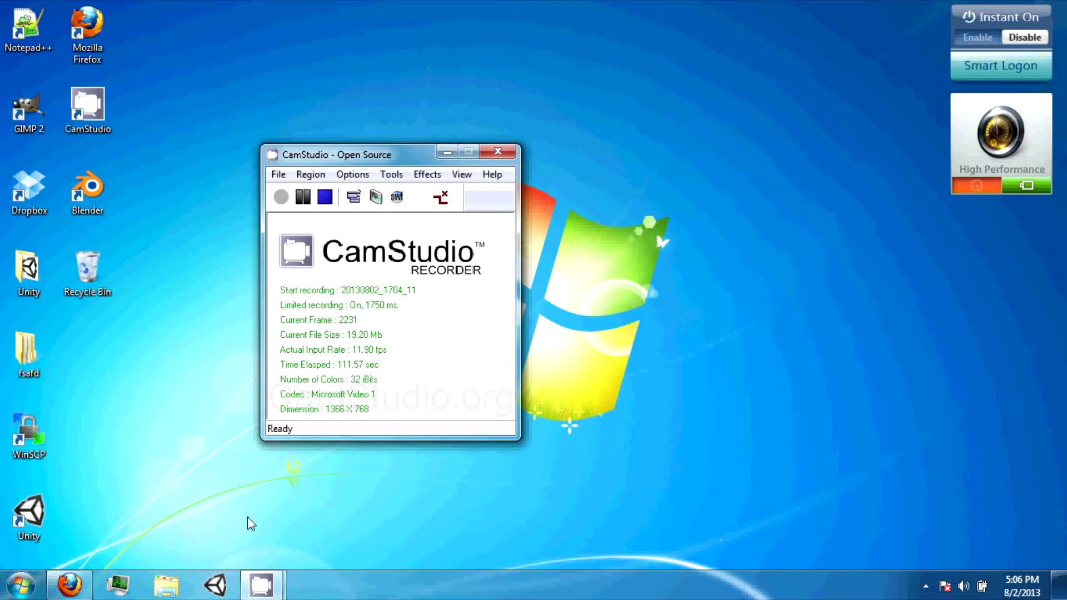
{"action": "left_click", "coordinate": [69, 585]}
{"action": "left_click", "coordinate": [511, 336]}
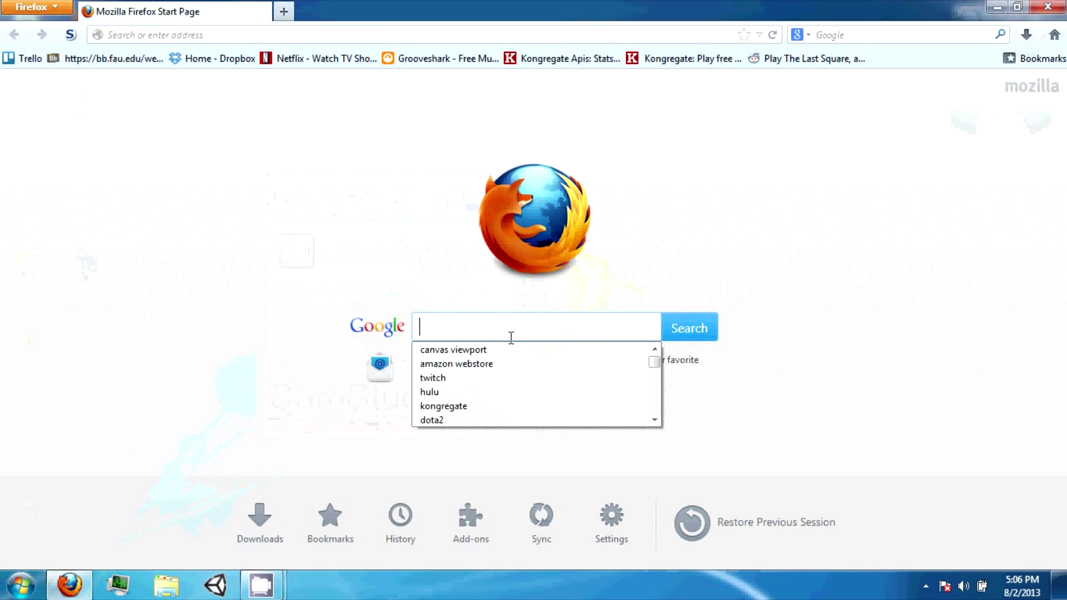
{"action": "left_click", "coordinate": [234, 34]}
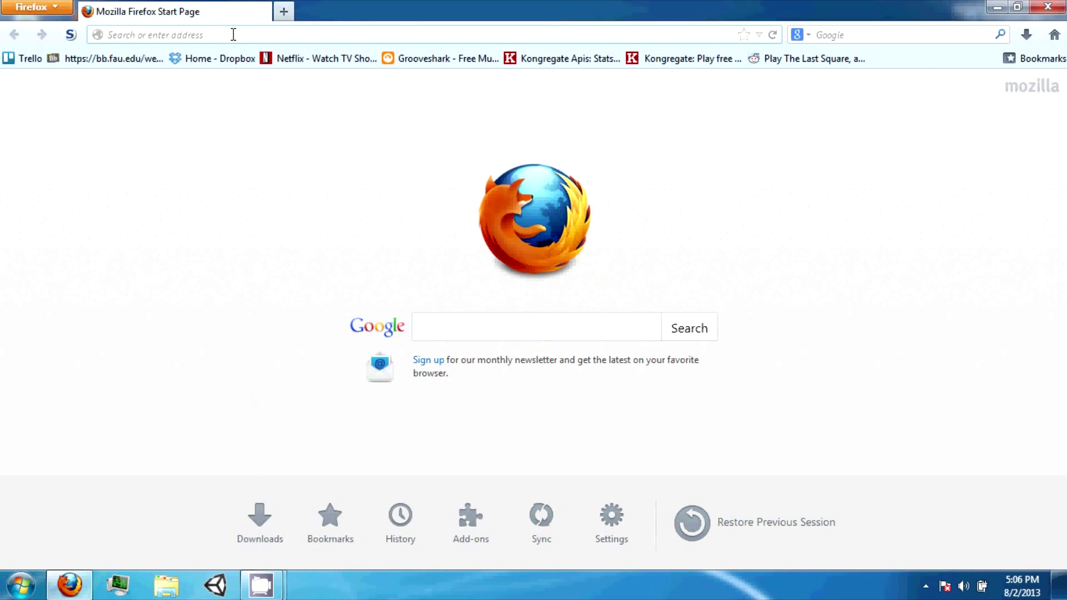
{"action": "type", "text": "www"}
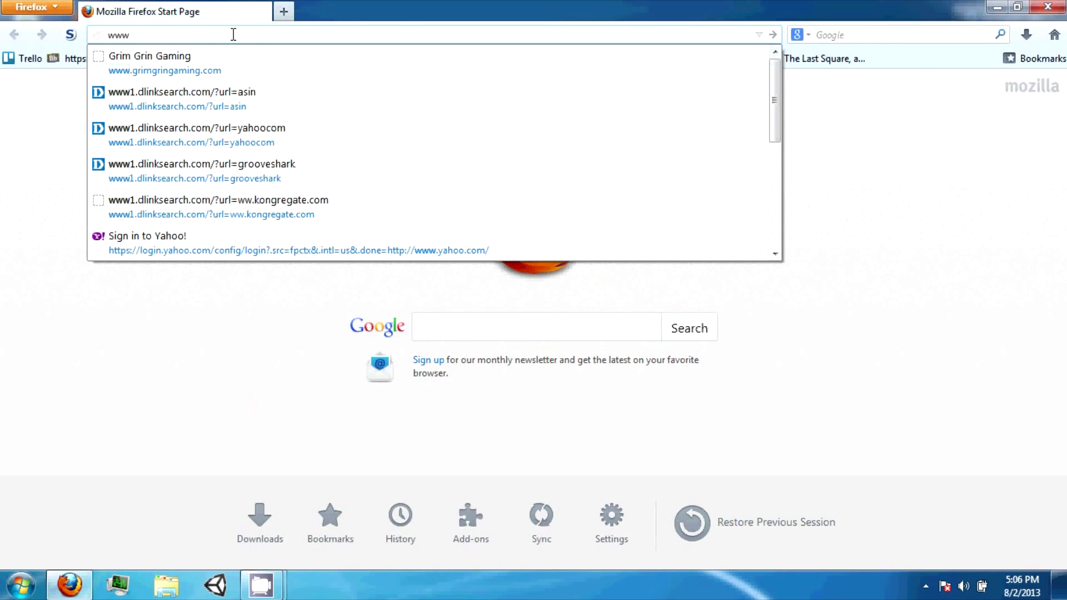
{"action": "type", "text": ".unity"}
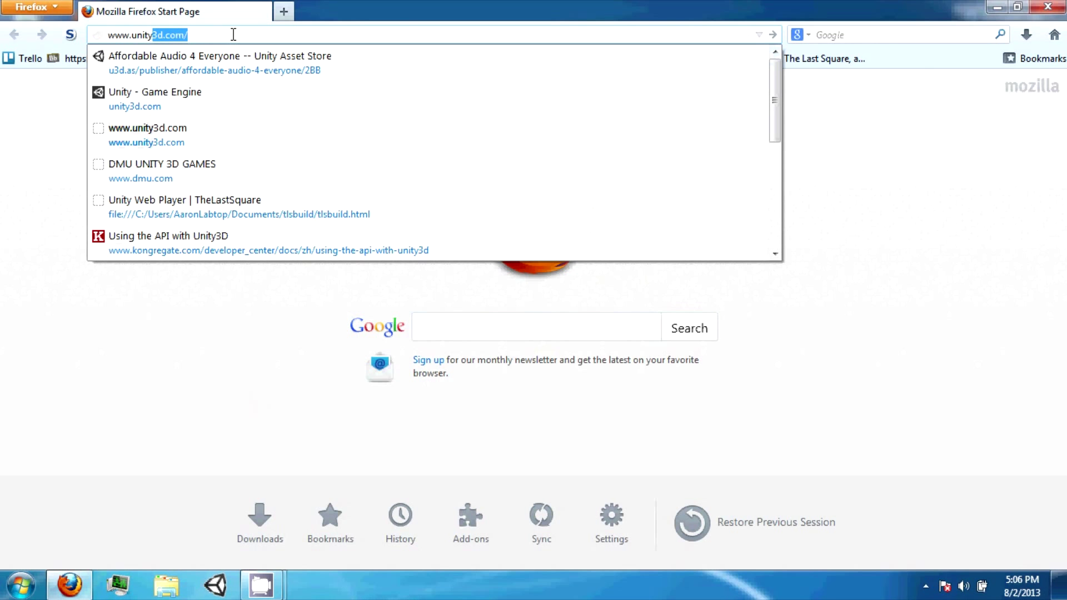
{"action": "type", "text": "3d.com"}
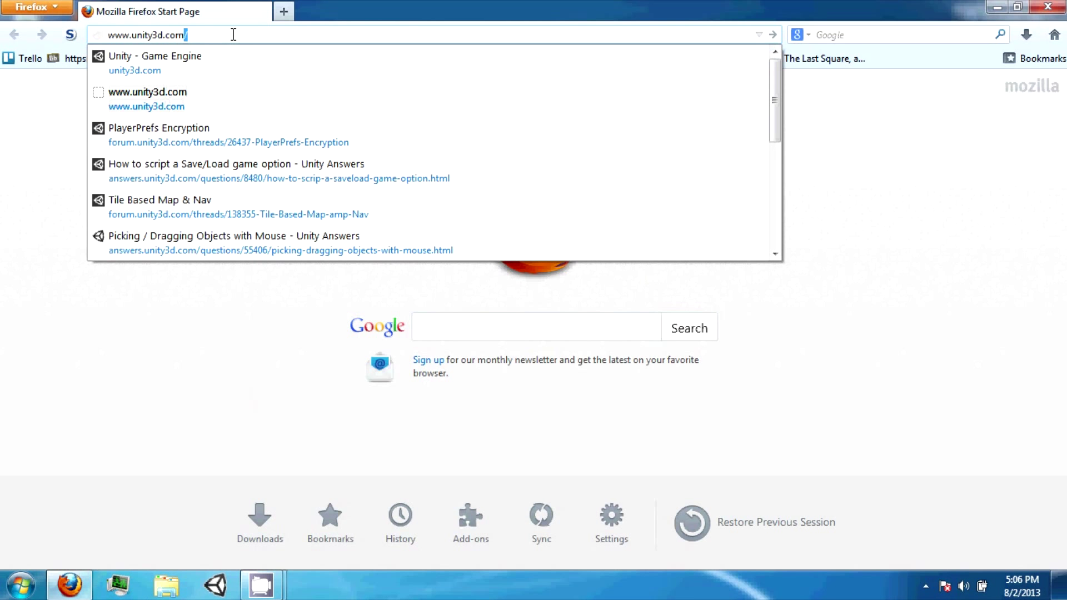
{"action": "key", "text": "Return"}
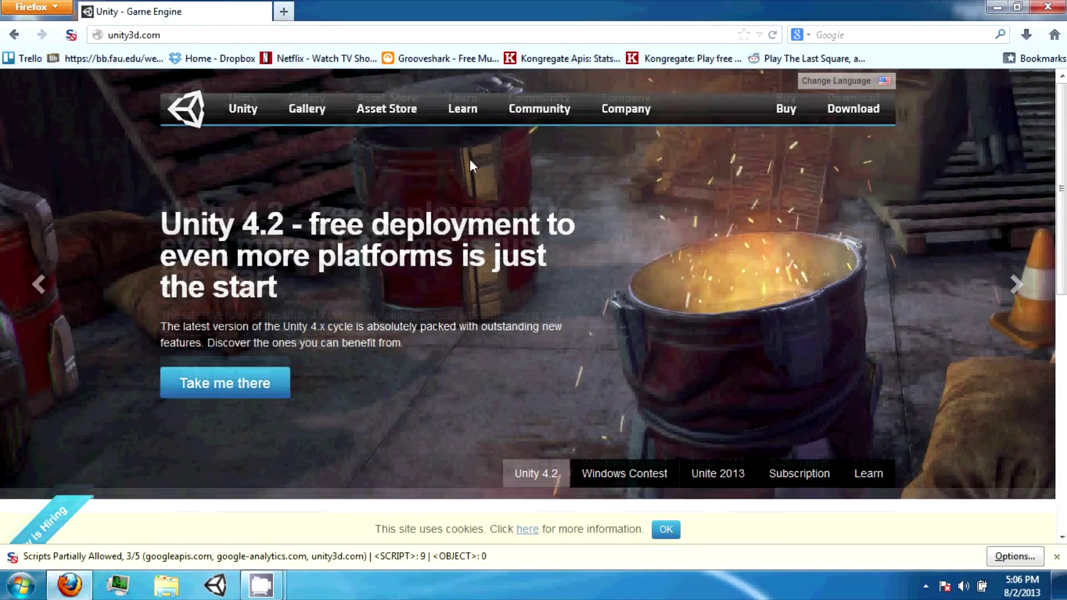
{"action": "scroll", "coordinate": [461, 205], "scroll_direction": "down", "scroll_amount": 10}
Step: Browse the Made With Unity gallery, briefly highlighting the Deus Ex card, then open Community
{"action": "left_click", "coordinate": [642, 104]}
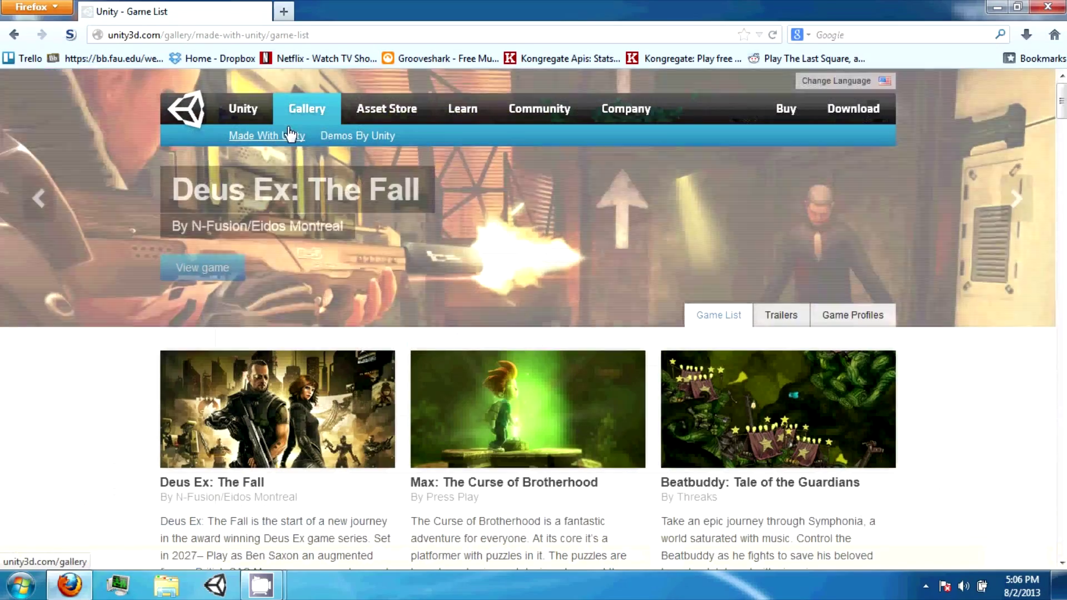
{"action": "scroll", "coordinate": [108, 384], "scroll_direction": "down", "scroll_amount": 3}
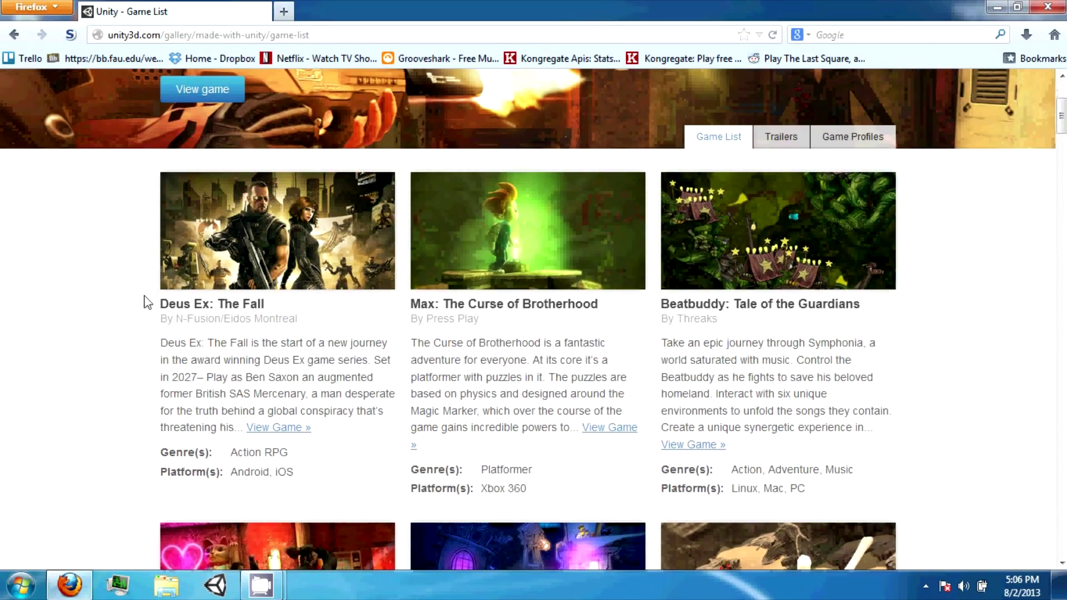
{"action": "left_click_drag", "start_coordinate": [160, 311], "coordinate": [320, 316]}
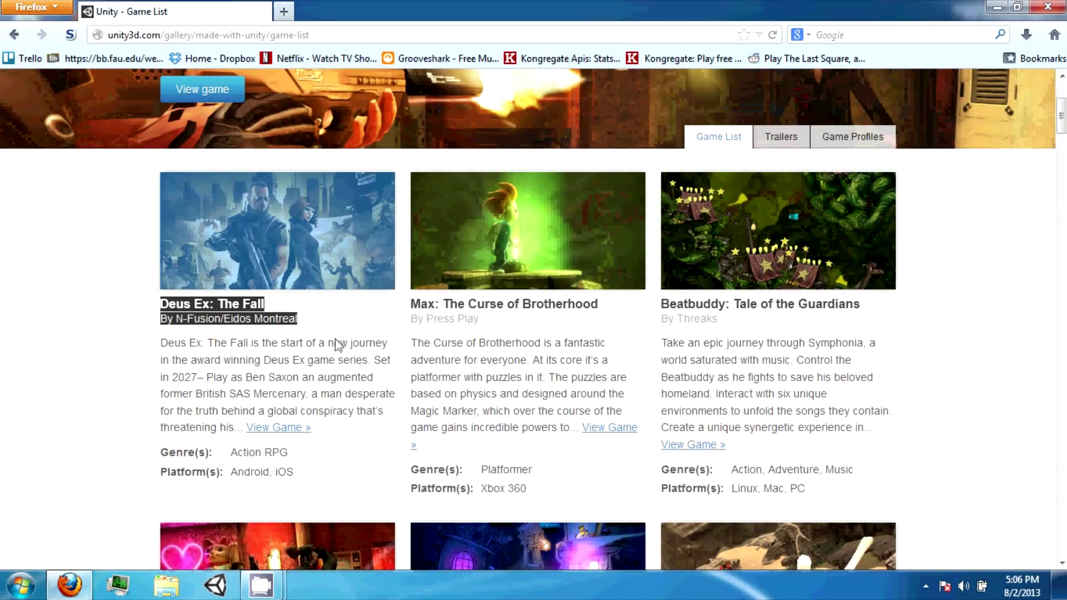
{"action": "left_click", "coordinate": [538, 410]}
{"action": "scroll", "coordinate": [864, 318], "scroll_direction": "up", "scroll_amount": 2}
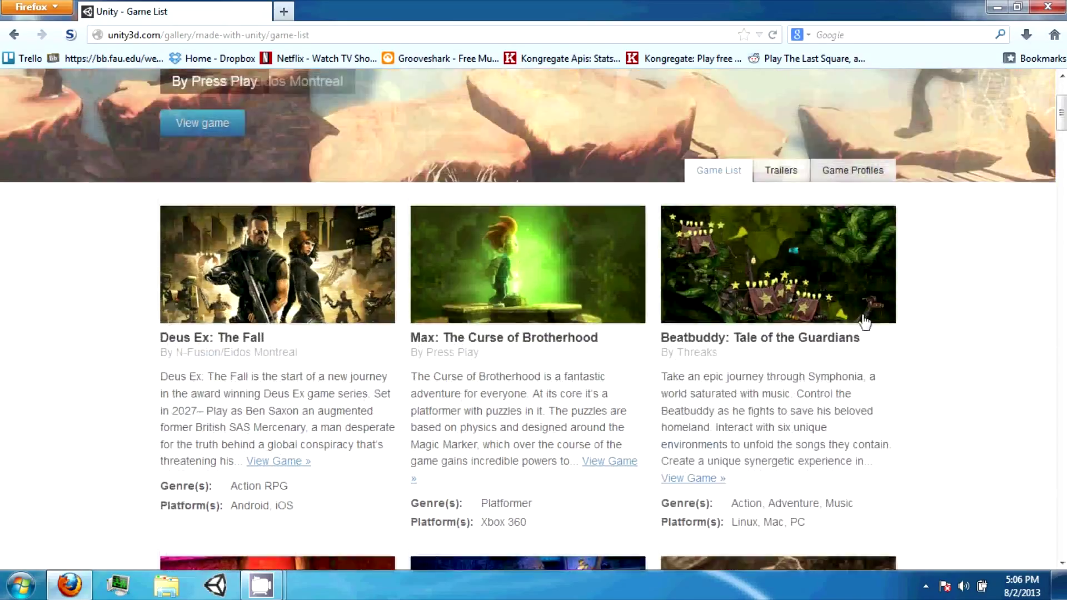
{"action": "scroll", "coordinate": [534, 317], "scroll_direction": "down", "scroll_amount": 2}
{"action": "scroll", "coordinate": [534, 318], "scroll_direction": "down", "scroll_amount": 5}
{"action": "scroll", "coordinate": [533, 317], "scroll_direction": "down", "scroll_amount": 2}
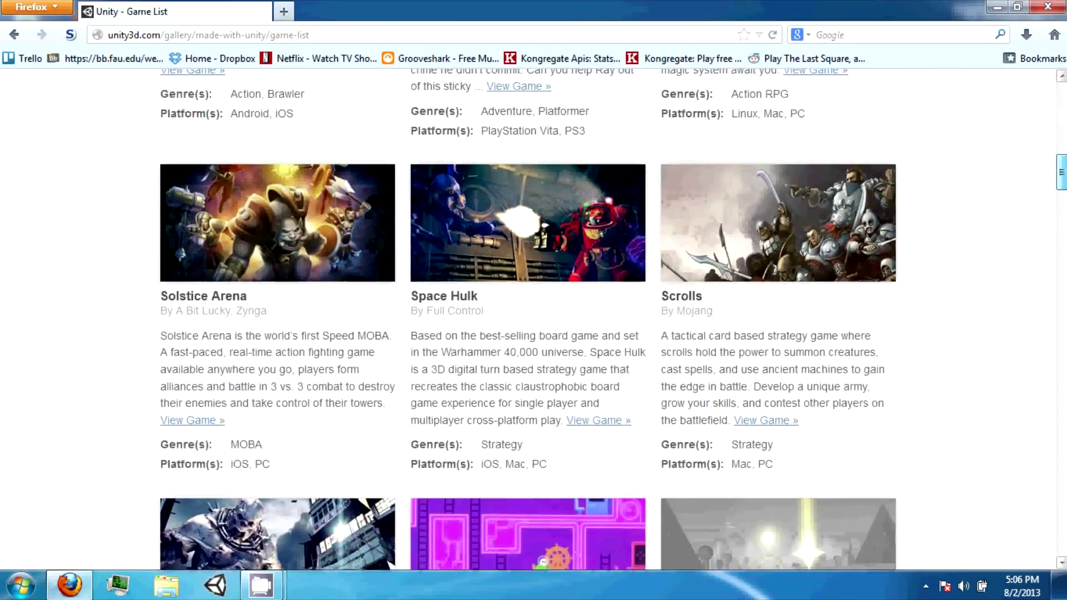
{"action": "scroll", "coordinate": [534, 317], "scroll_direction": "down", "scroll_amount": 5}
{"action": "scroll", "coordinate": [766, 310], "scroll_direction": "down", "scroll_amount": 5}
{"action": "scroll", "coordinate": [768, 310], "scroll_direction": "down", "scroll_amount": 4}
{"action": "scroll", "coordinate": [767, 310], "scroll_direction": "down", "scroll_amount": 1}
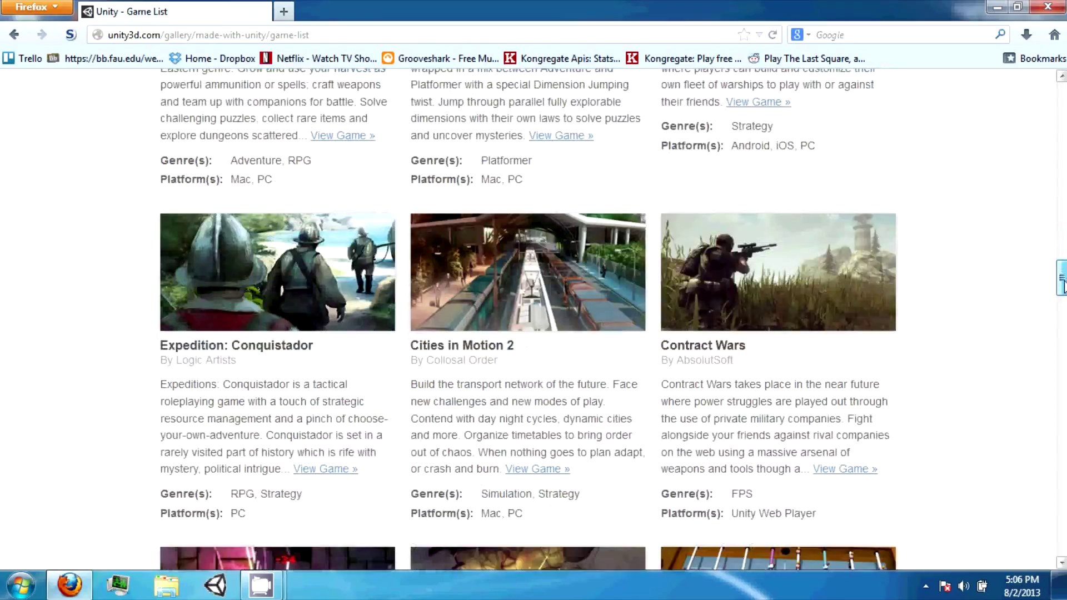
{"action": "scroll", "coordinate": [768, 310], "scroll_direction": "down", "scroll_amount": 10}
{"action": "scroll", "coordinate": [722, 310], "scroll_direction": "down", "scroll_amount": 4}
{"action": "scroll", "coordinate": [615, 312], "scroll_direction": "down", "scroll_amount": 4}
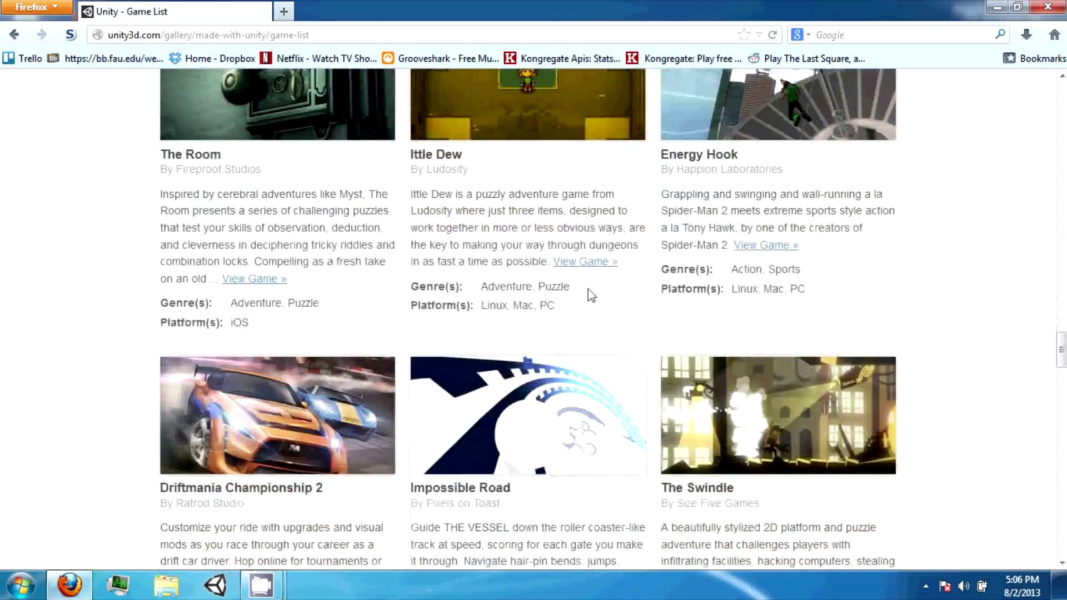
{"action": "scroll", "coordinate": [588, 295], "scroll_direction": "up", "scroll_amount": 3}
{"action": "scroll", "coordinate": [588, 292], "scroll_direction": "up", "scroll_amount": 2}
{"action": "scroll", "coordinate": [586, 288], "scroll_direction": "up", "scroll_amount": 2}
{"action": "scroll", "coordinate": [579, 282], "scroll_direction": "up", "scroll_amount": 6}
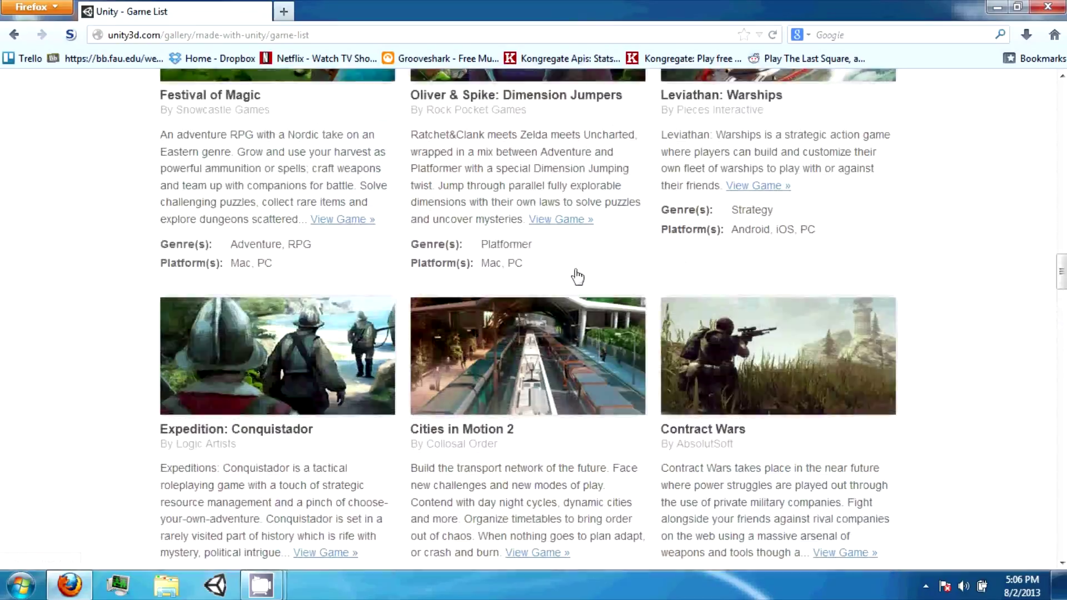
{"action": "scroll", "coordinate": [571, 271], "scroll_direction": "down", "scroll_amount": 3}
{"action": "scroll", "coordinate": [571, 270], "scroll_direction": "up", "scroll_amount": 5}
{"action": "scroll", "coordinate": [471, 231], "scroll_direction": "up", "scroll_amount": 1}
{"action": "scroll", "coordinate": [471, 231], "scroll_direction": "up", "scroll_amount": 4}
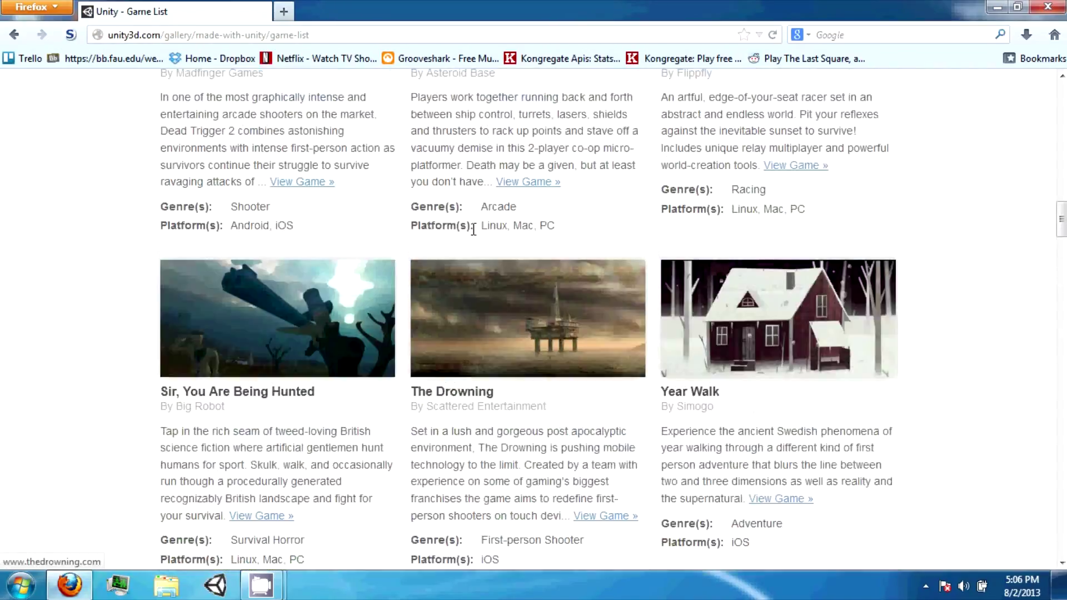
{"action": "scroll", "coordinate": [474, 231], "scroll_direction": "up", "scroll_amount": 1}
{"action": "scroll", "coordinate": [472, 231], "scroll_direction": "up", "scroll_amount": 8}
{"action": "scroll", "coordinate": [361, 151], "scroll_direction": "up", "scroll_amount": 1}
{"action": "scroll", "coordinate": [361, 151], "scroll_direction": "up", "scroll_amount": 1}
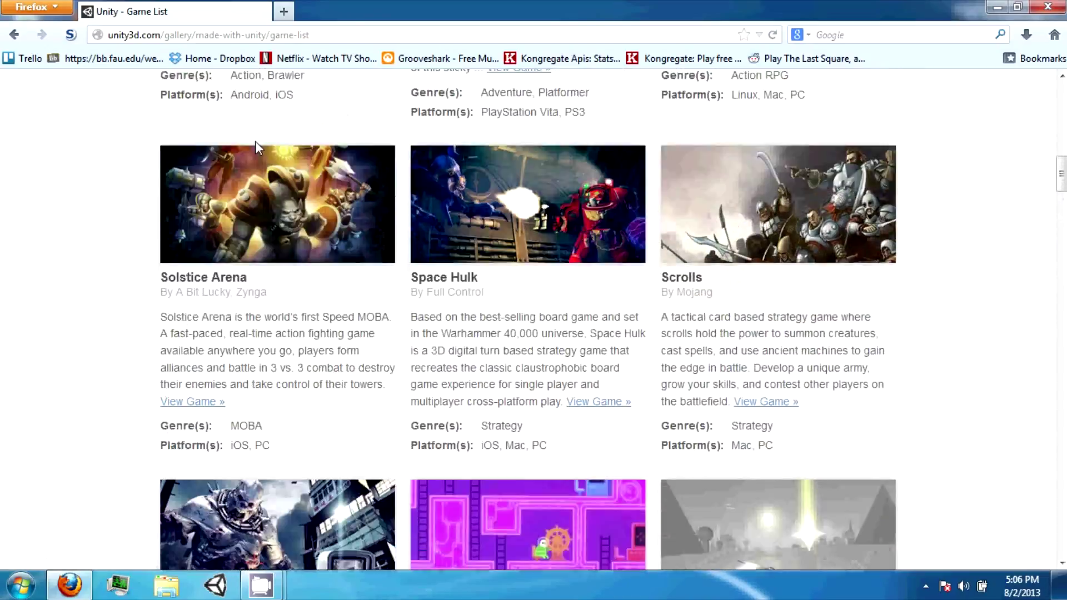
{"action": "scroll", "coordinate": [361, 151], "scroll_direction": "up", "scroll_amount": 3}
{"action": "scroll", "coordinate": [417, 146], "scroll_direction": "up", "scroll_amount": 1}
{"action": "scroll", "coordinate": [500, 137], "scroll_direction": "up", "scroll_amount": 5}
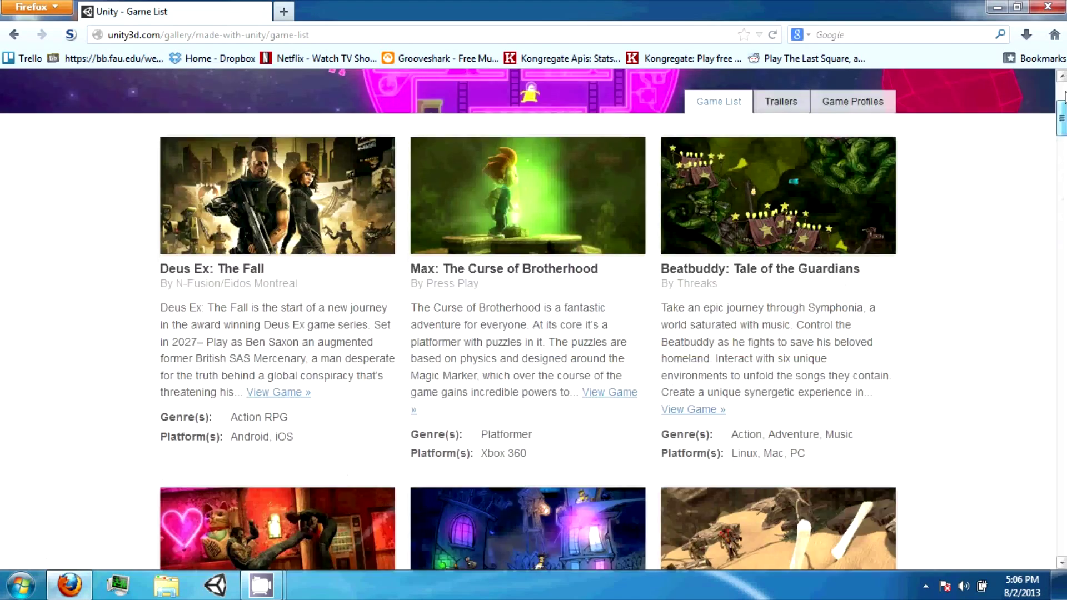
{"action": "scroll", "coordinate": [564, 134], "scroll_direction": "up", "scroll_amount": 3}
{"action": "left_click", "coordinate": [548, 115]}
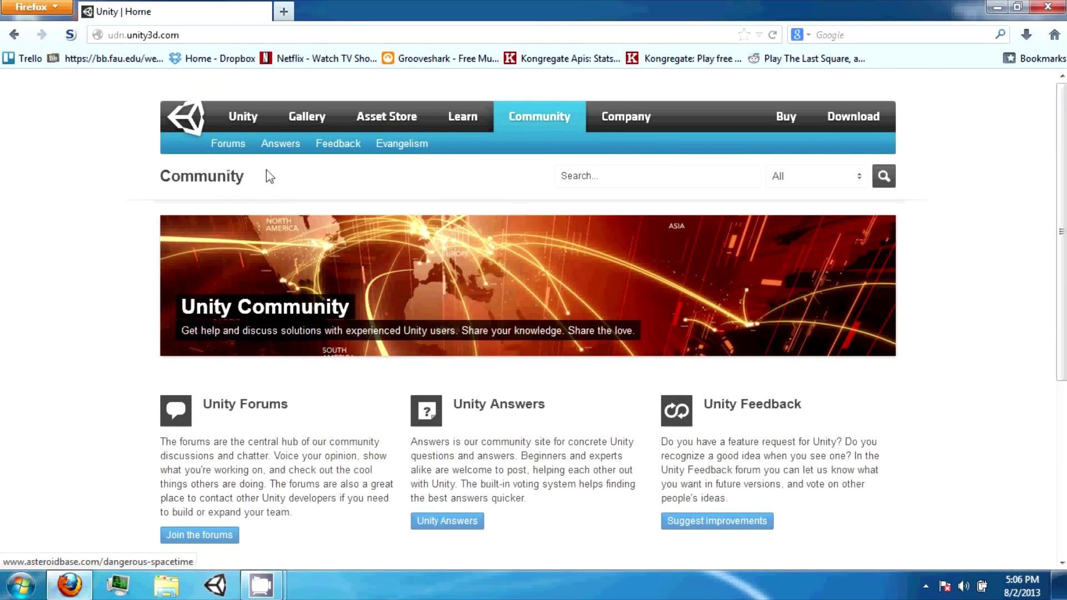
Step: Browse the Unity Answers question list, then return to the Unity engine page
{"action": "left_click", "coordinate": [278, 145]}
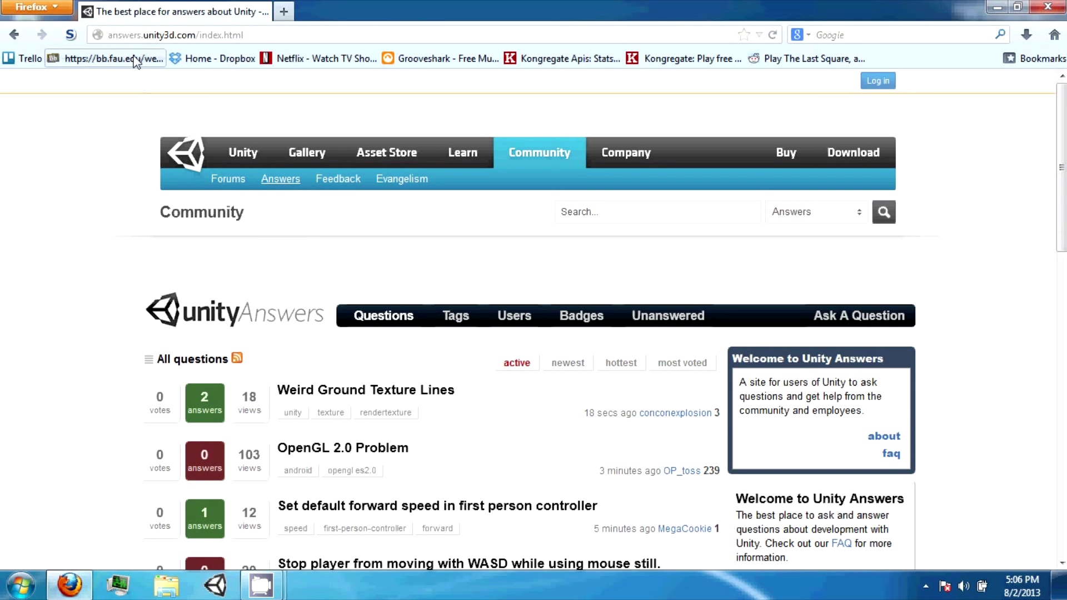
{"action": "double_click", "coordinate": [124, 35]}
{"action": "left_click", "coordinate": [99, 350]}
{"action": "scroll", "coordinate": [125, 357], "scroll_direction": "down", "scroll_amount": 4}
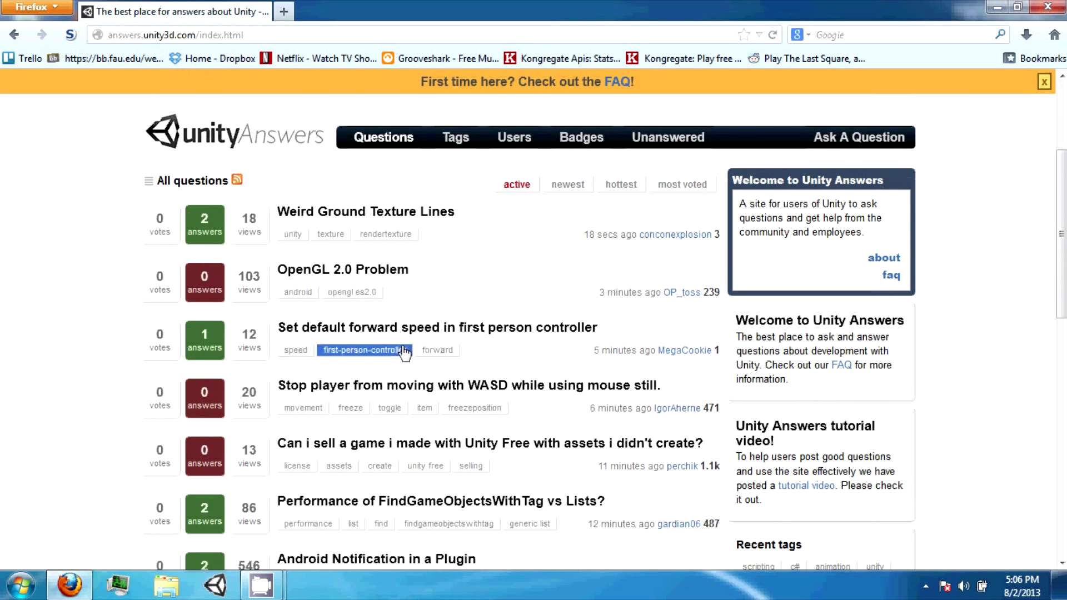
{"action": "scroll", "coordinate": [384, 351], "scroll_direction": "down", "scroll_amount": 8}
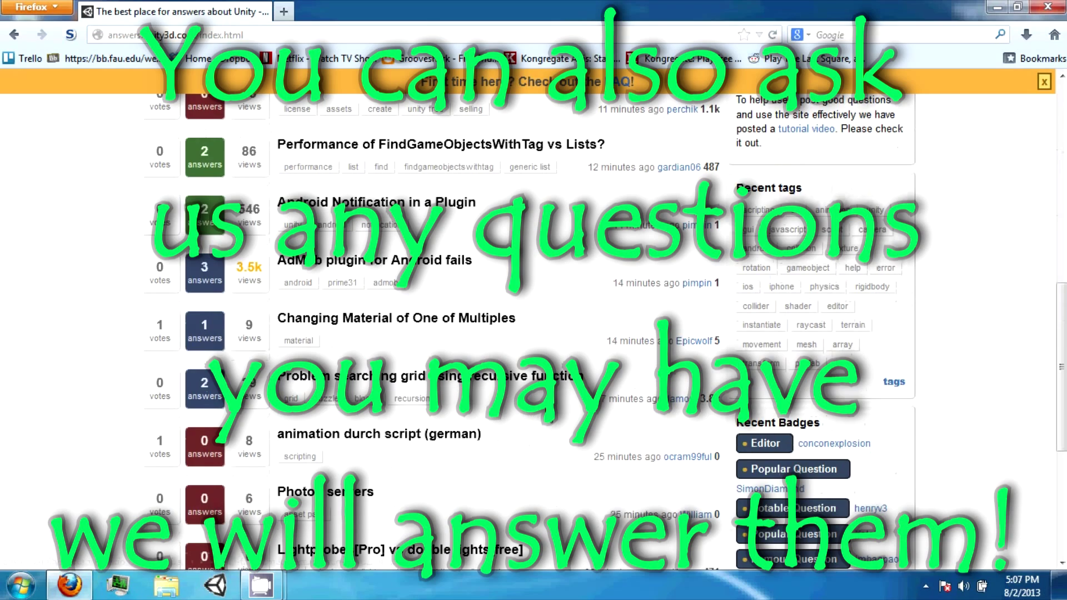
{"action": "scroll", "coordinate": [538, 417], "scroll_direction": "down", "scroll_amount": 4}
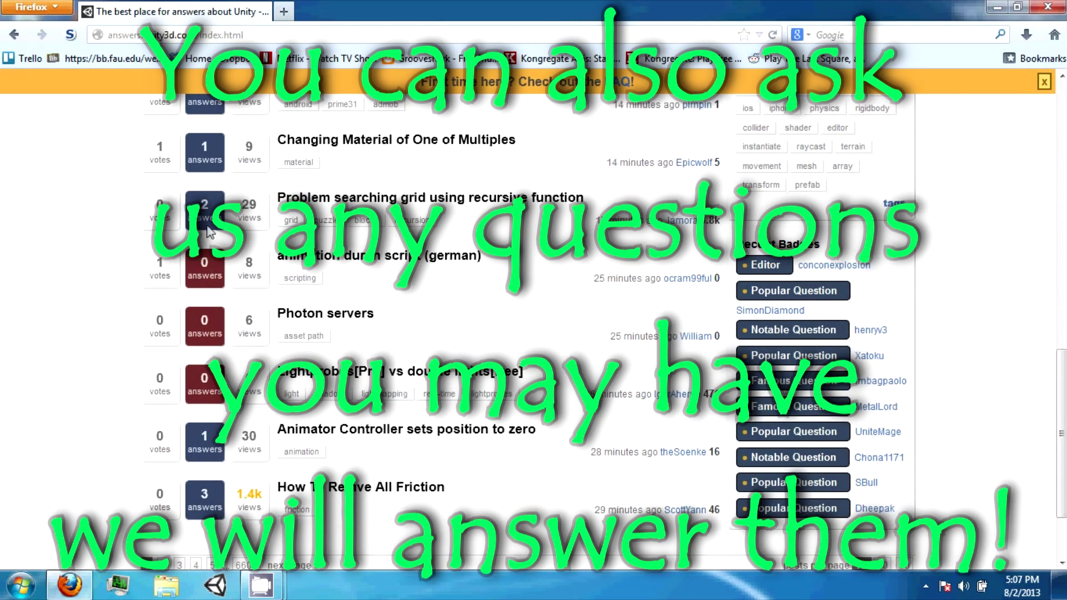
{"action": "scroll", "coordinate": [384, 446], "scroll_direction": "down", "scroll_amount": 2}
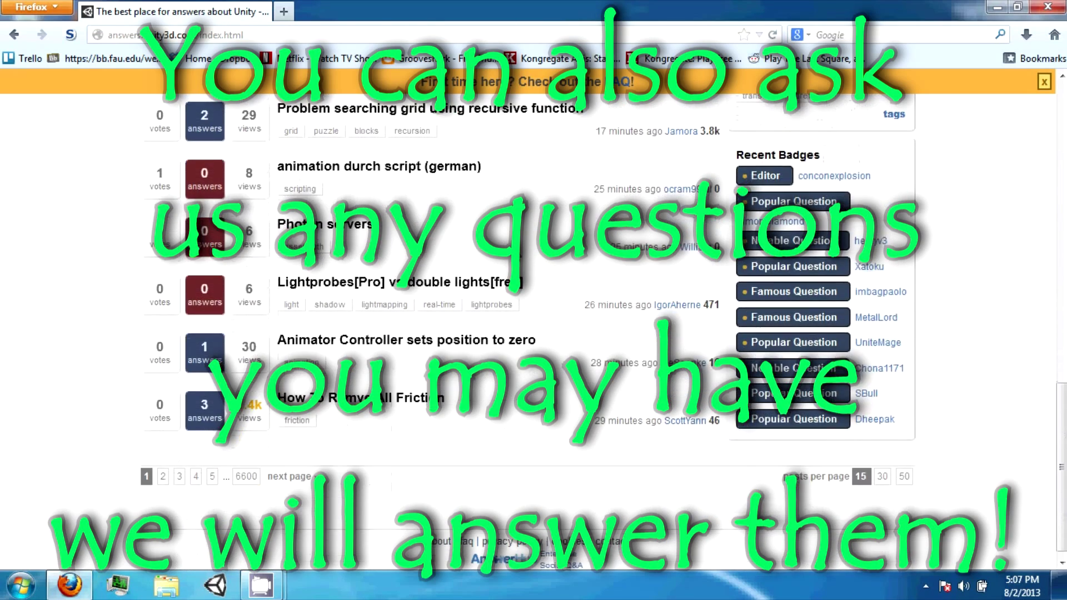
{"action": "scroll", "coordinate": [171, 434], "scroll_direction": "up", "scroll_amount": 3}
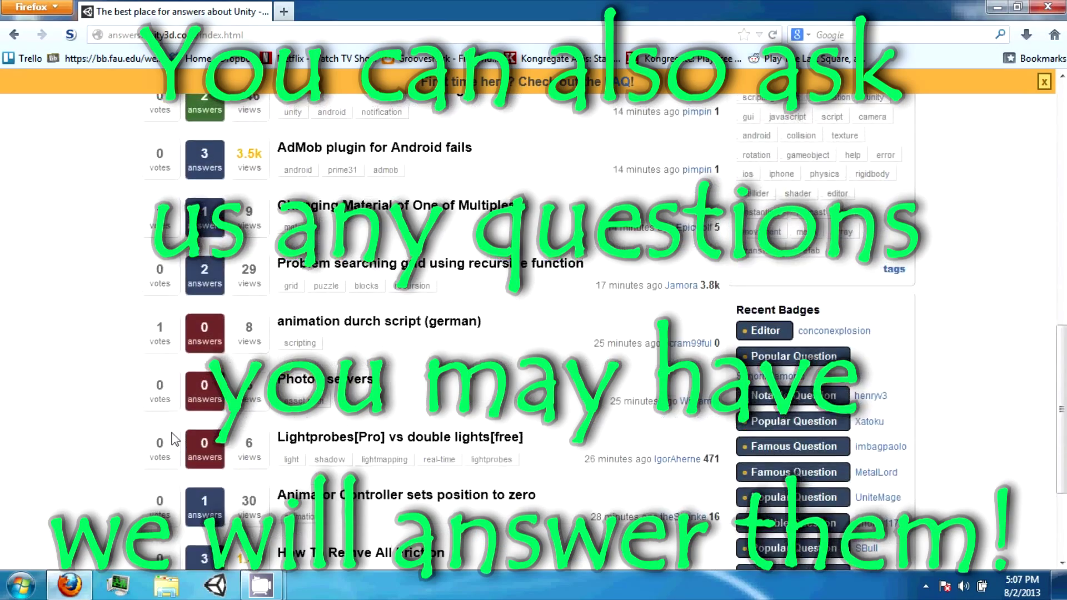
{"action": "scroll", "coordinate": [162, 418], "scroll_direction": "up", "scroll_amount": 2}
{"action": "scroll", "coordinate": [155, 392], "scroll_direction": "up", "scroll_amount": 1}
{"action": "scroll", "coordinate": [145, 360], "scroll_direction": "up", "scroll_amount": 10}
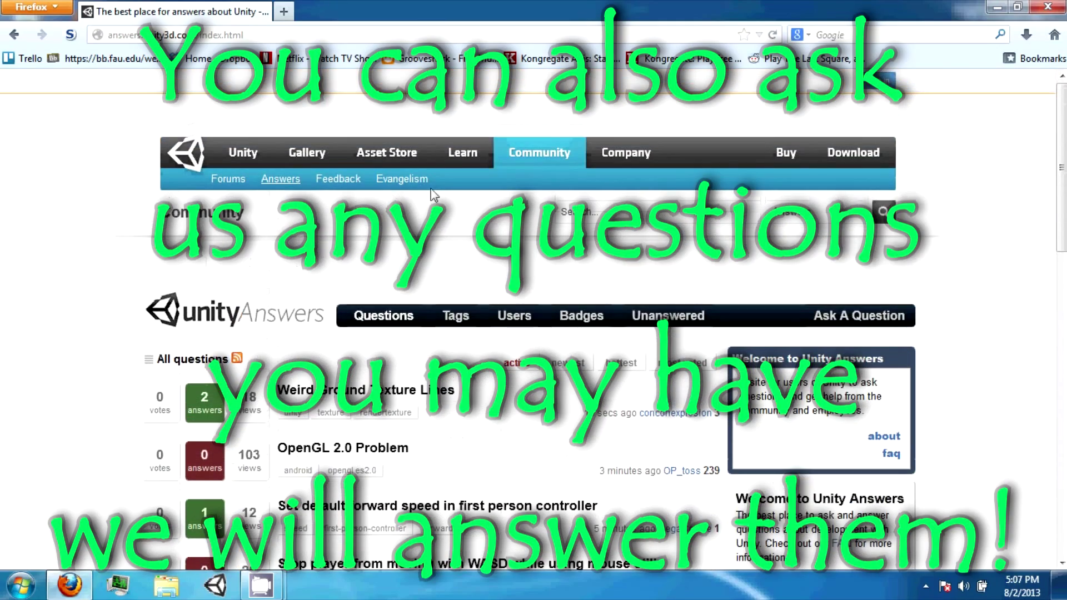
{"action": "left_click", "coordinate": [246, 151]}
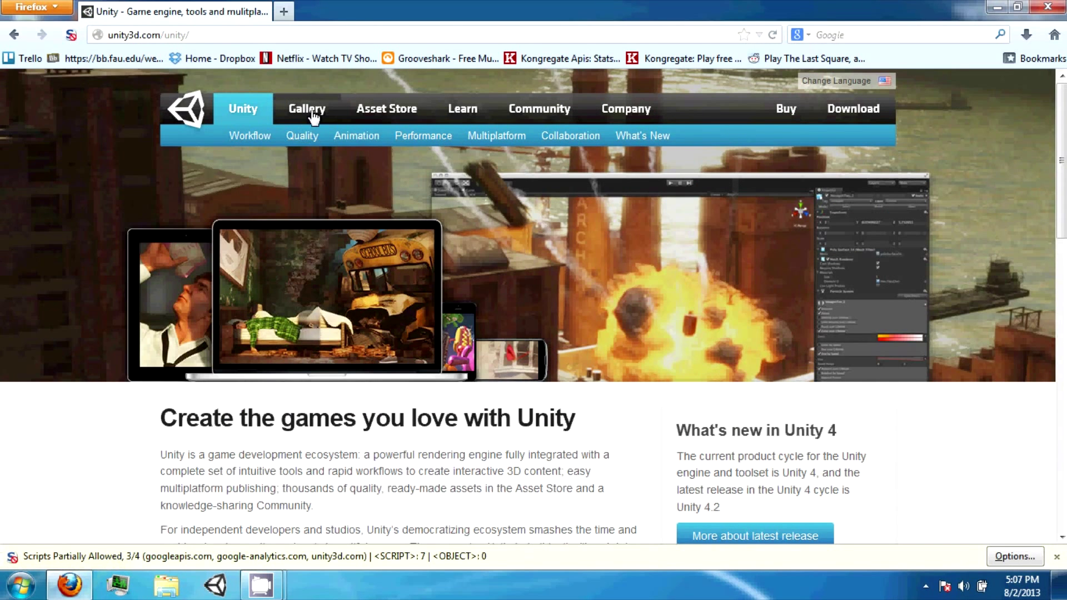
{"action": "scroll", "coordinate": [548, 192], "scroll_direction": "down", "scroll_amount": 1}
{"action": "scroll", "coordinate": [548, 186], "scroll_direction": "down", "scroll_amount": 3}
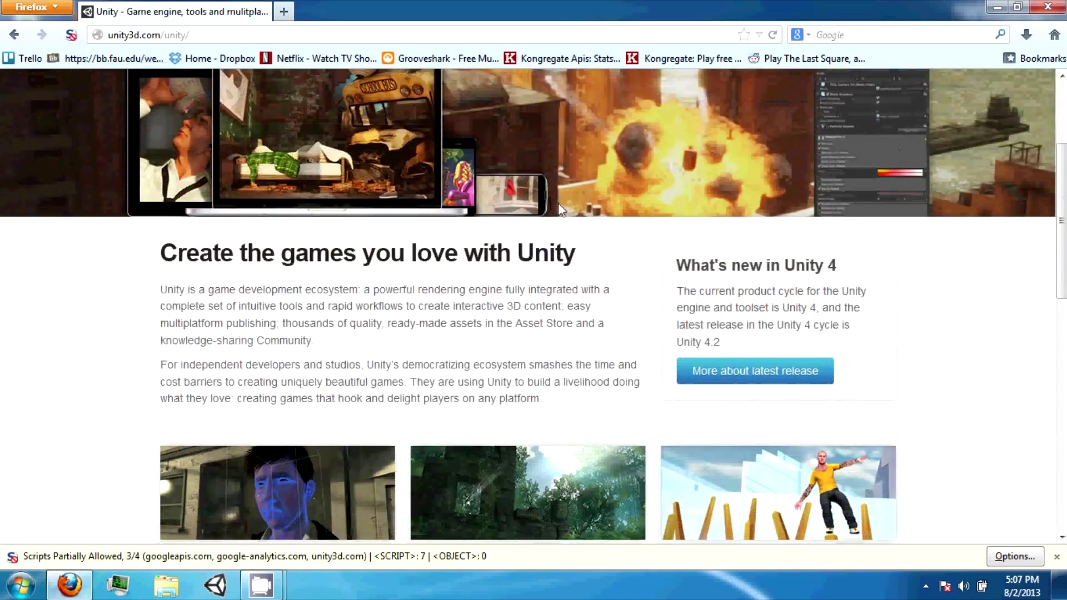
{"action": "scroll", "coordinate": [583, 234], "scroll_direction": "down", "scroll_amount": 4}
{"action": "scroll", "coordinate": [584, 240], "scroll_direction": "up", "scroll_amount": 5}
{"action": "scroll", "coordinate": [585, 234], "scroll_direction": "up", "scroll_amount": 3}
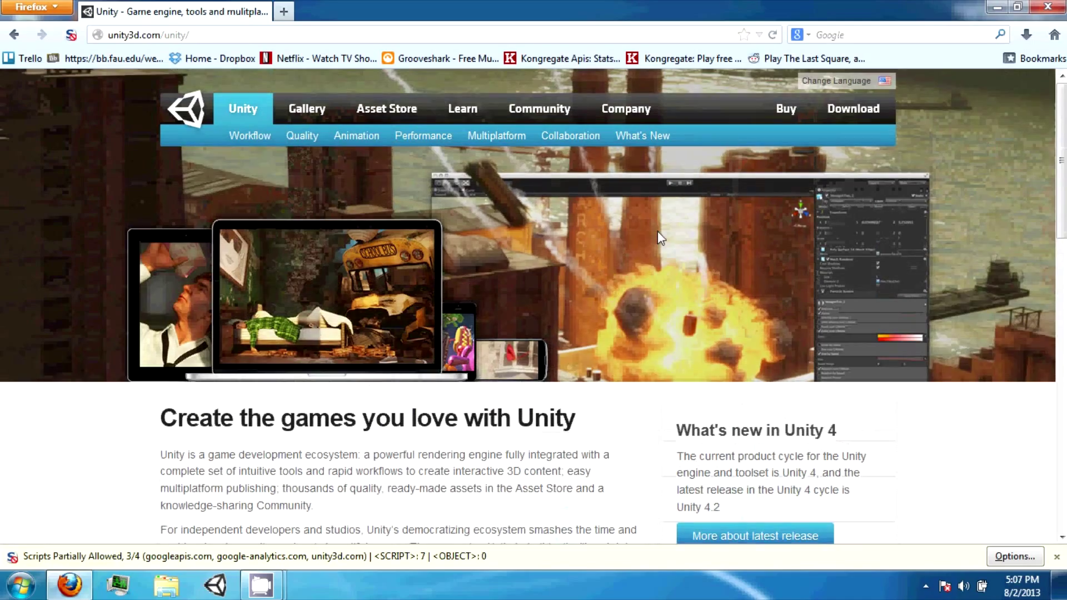
Step: Go to Unity's Download page and pick the free Unity 4.2 for Windows
{"action": "left_click", "coordinate": [885, 116]}
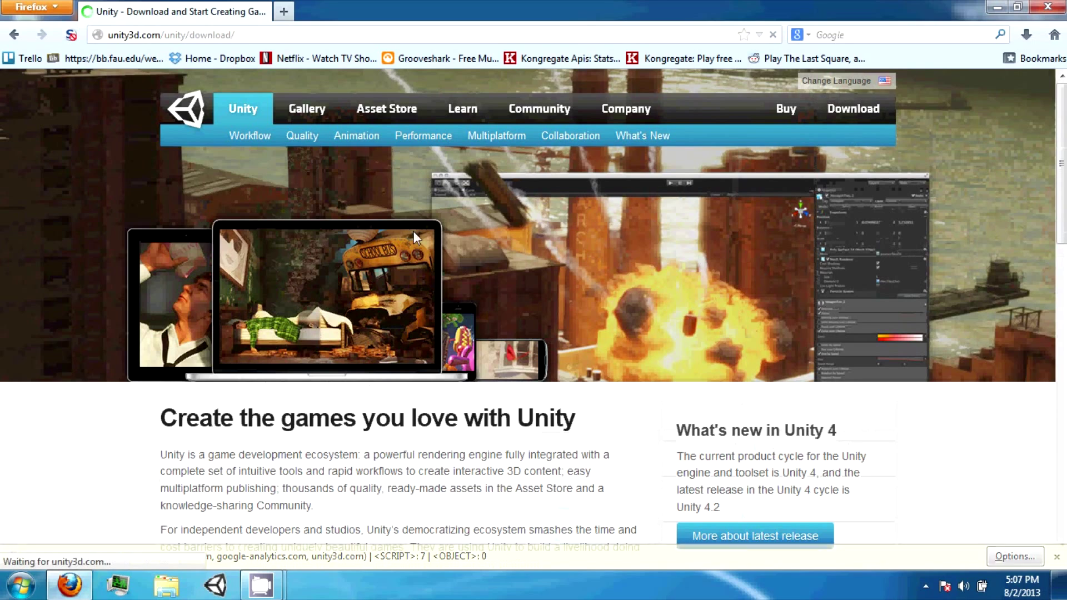
{"action": "scroll", "coordinate": [667, 284], "scroll_direction": "down", "scroll_amount": 2}
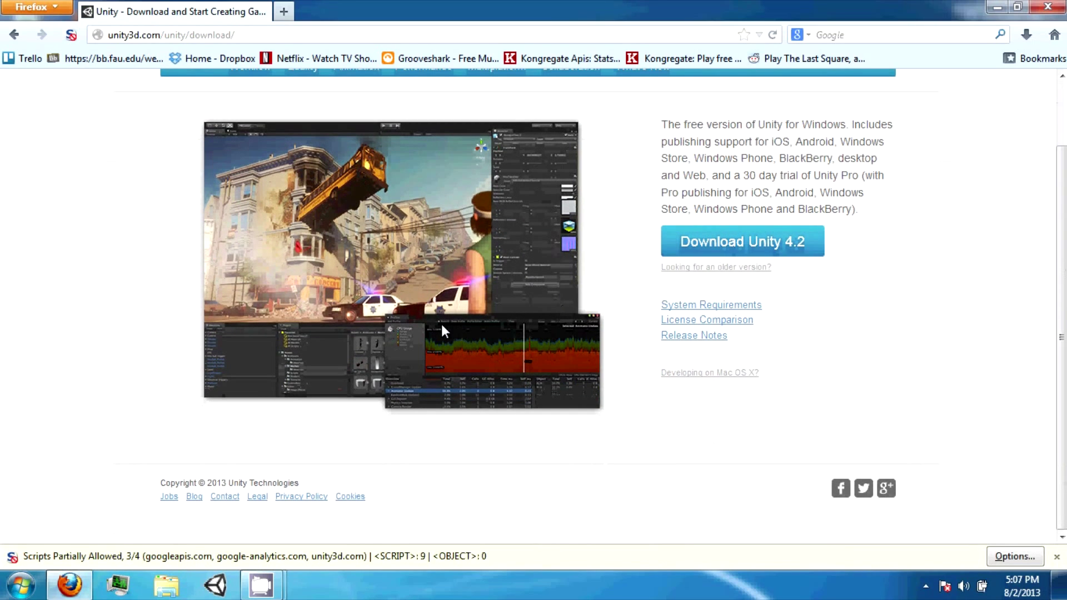
{"action": "scroll", "coordinate": [467, 313], "scroll_direction": "up", "scroll_amount": 2}
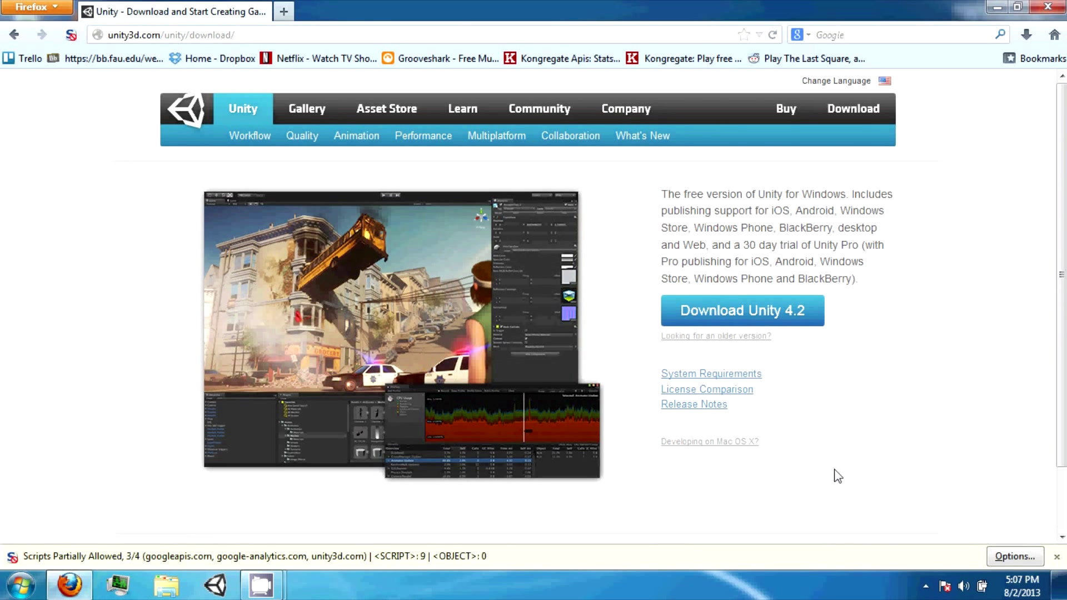
{"action": "left_click", "coordinate": [779, 275]}
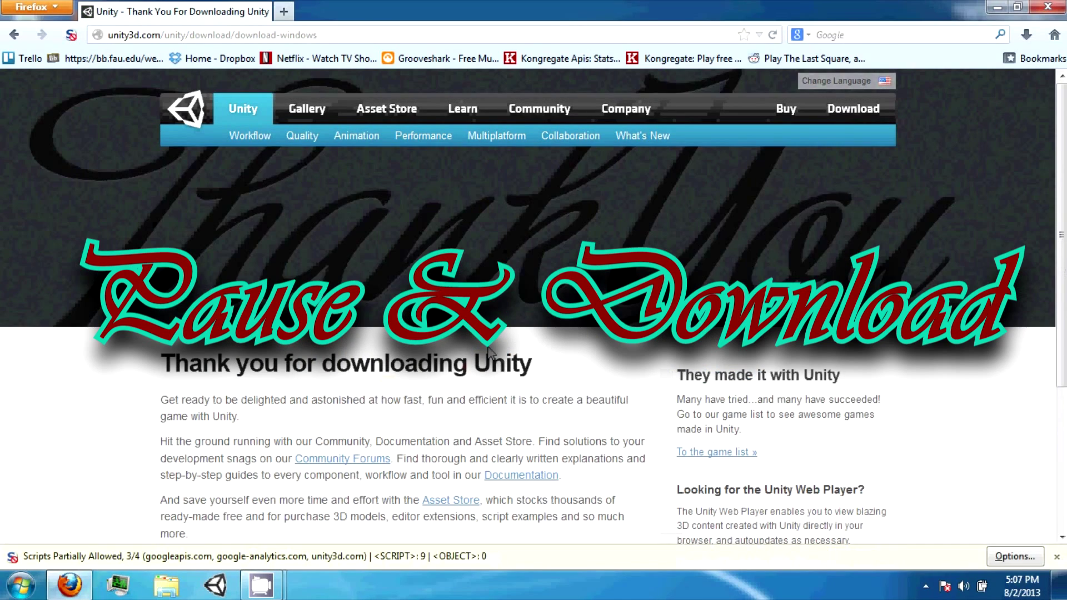
{"action": "scroll", "coordinate": [490, 352], "scroll_direction": "down", "scroll_amount": 2}
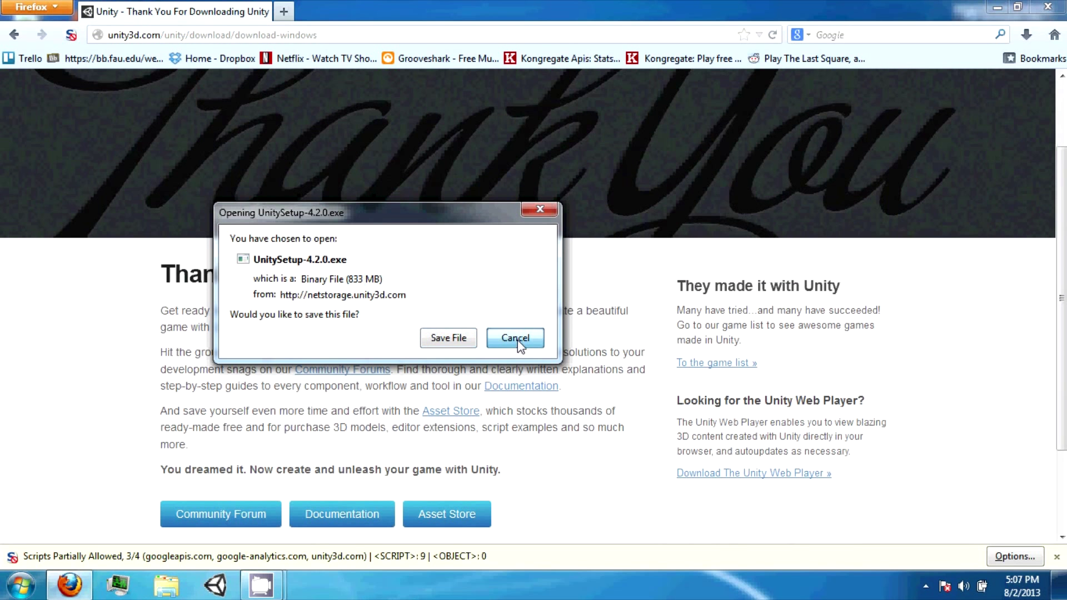
Step: Cancel saving UnitySetup-4.2.0.exe and open a Windows Explorer Libraries window
{"action": "left_click", "coordinate": [515, 338]}
{"action": "left_click", "coordinate": [166, 585]}
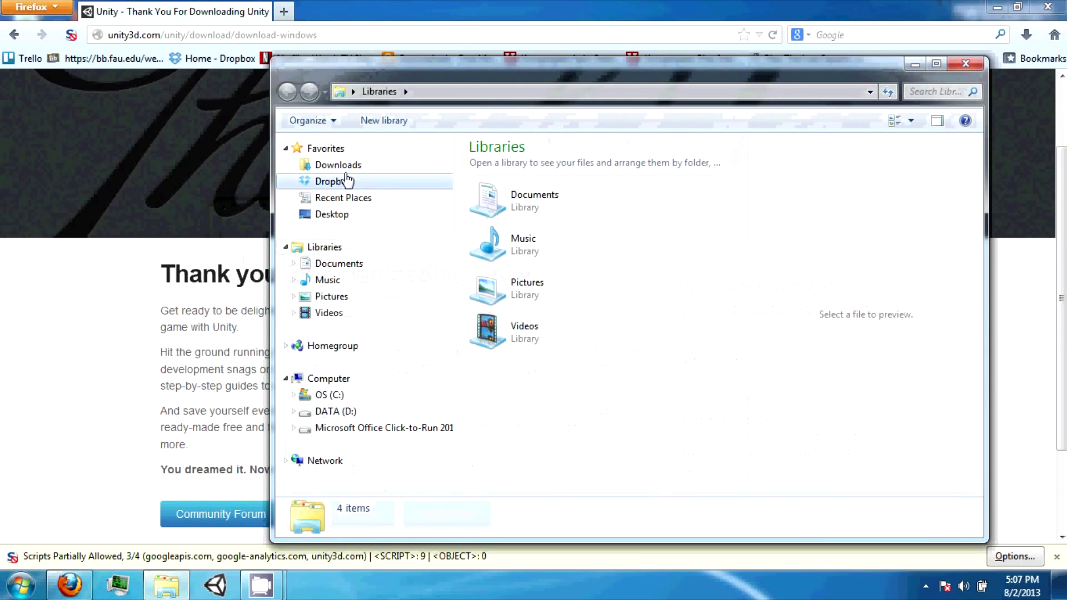
{"action": "left_click", "coordinate": [344, 182]}
Step: Launch UnitySetup-4.1.5(1) from the Downloads folder
{"action": "left_click", "coordinate": [338, 165]}
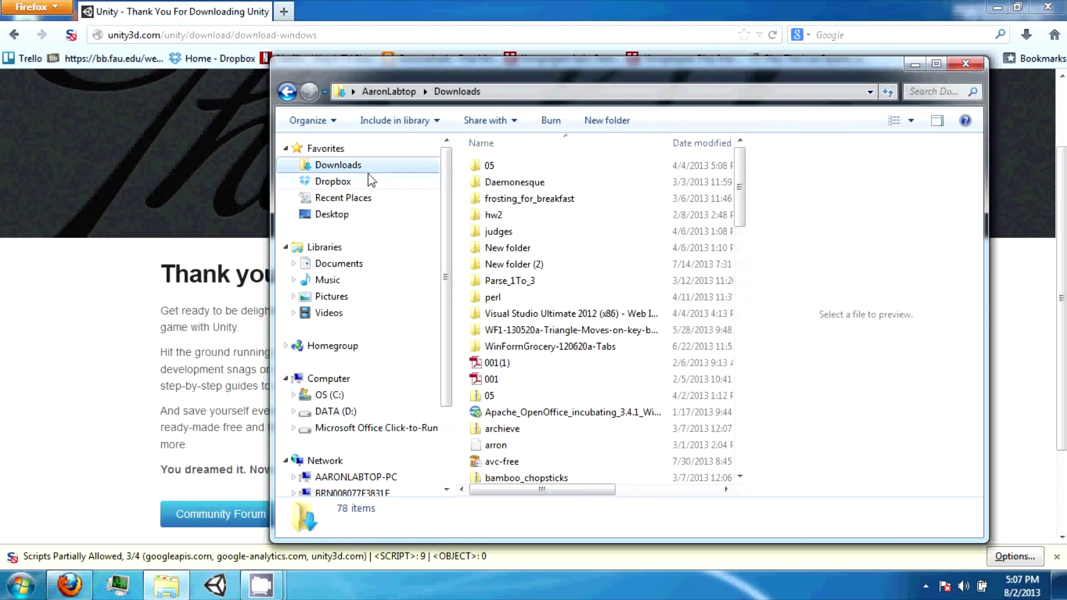
{"action": "scroll", "coordinate": [625, 302], "scroll_direction": "down", "scroll_amount": 3}
{"action": "scroll", "coordinate": [621, 305], "scroll_direction": "down", "scroll_amount": 2}
{"action": "scroll", "coordinate": [605, 307], "scroll_direction": "down", "scroll_amount": 2}
{"action": "scroll", "coordinate": [599, 309], "scroll_direction": "down", "scroll_amount": 3}
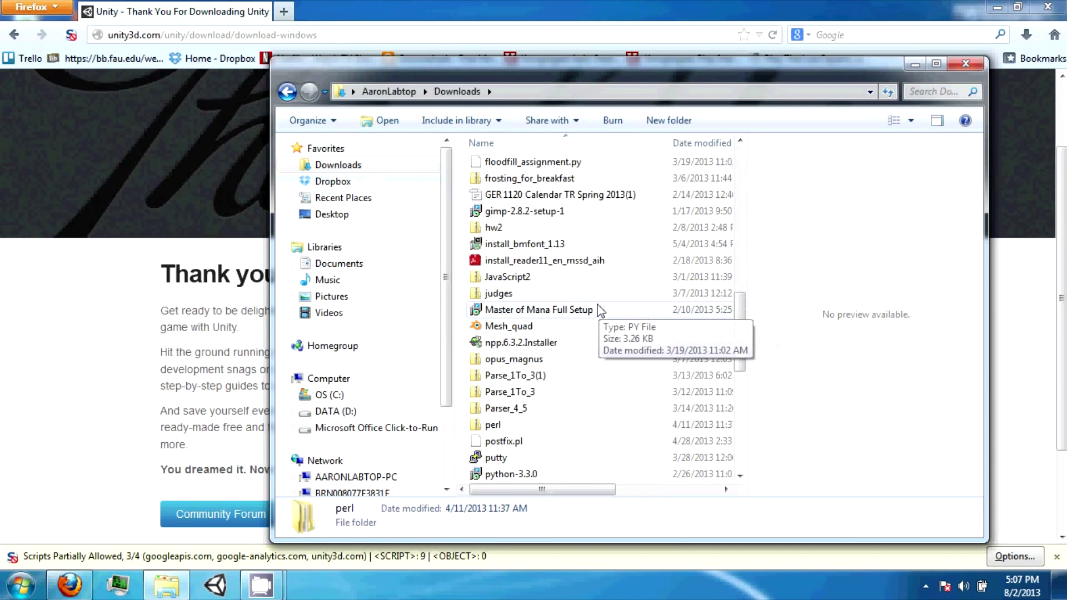
{"action": "scroll", "coordinate": [596, 309], "scroll_direction": "down", "scroll_amount": 3}
{"action": "scroll", "coordinate": [596, 307], "scroll_direction": "down", "scroll_amount": 2}
{"action": "scroll", "coordinate": [584, 329], "scroll_direction": "down", "scroll_amount": 2}
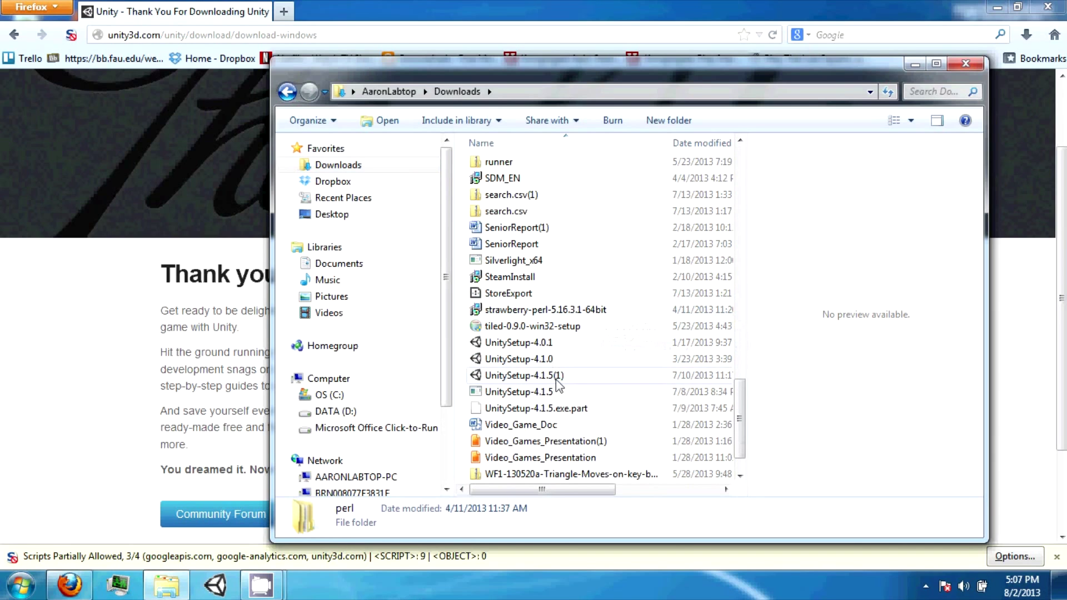
{"action": "left_click", "coordinate": [553, 361]}
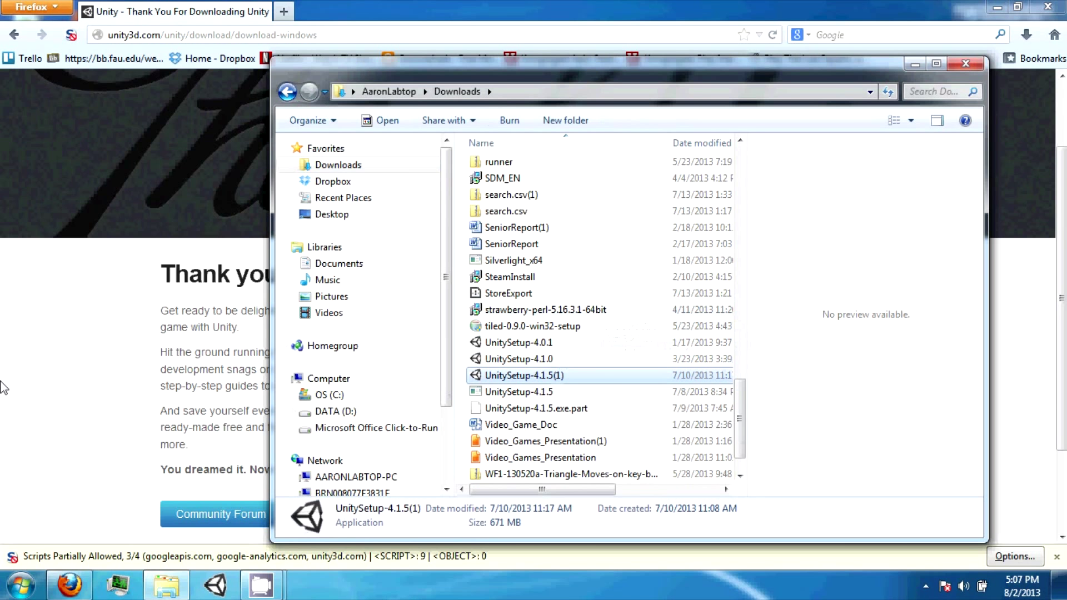
{"action": "double_click", "coordinate": [499, 374]}
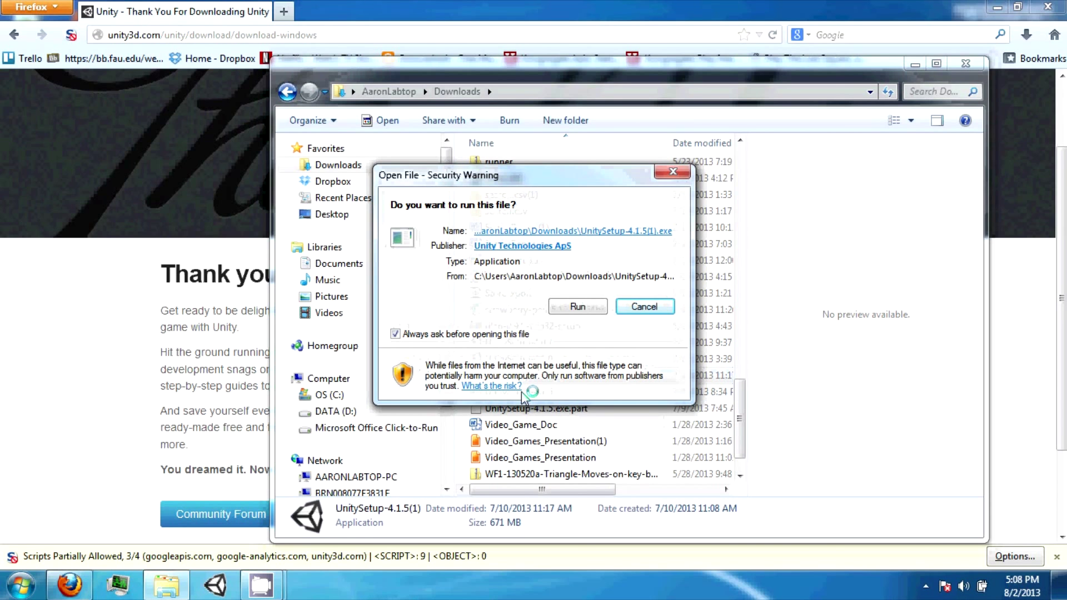
Step: Move the Security Warning dialog aside and let the Unity installer run
{"action": "left_click_drag", "start_coordinate": [438, 181], "coordinate": [532, 182]}
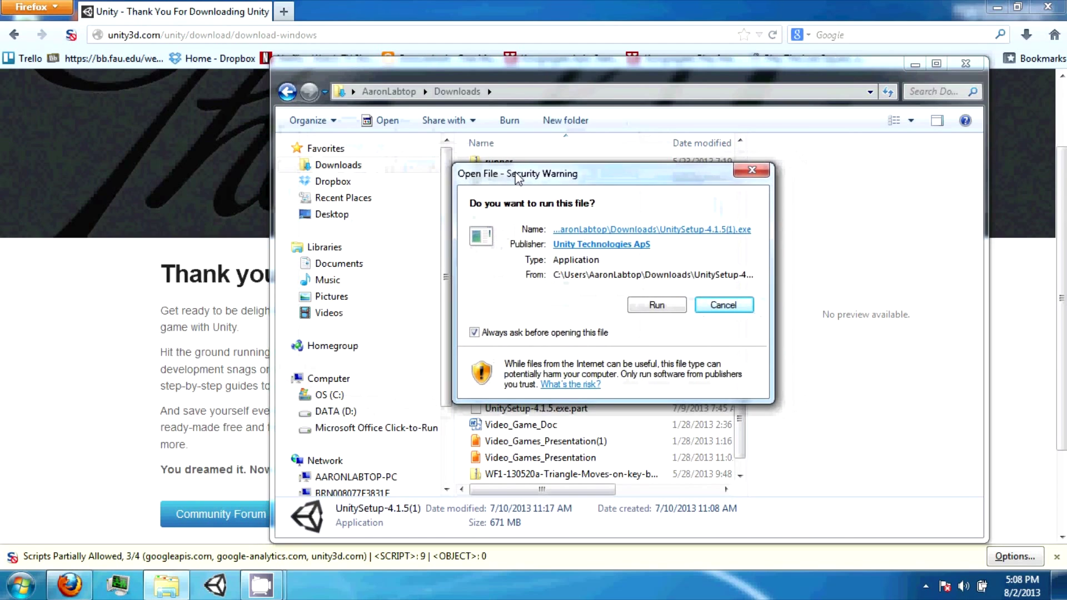
{"action": "left_click_drag", "start_coordinate": [529, 180], "coordinate": [241, 159]}
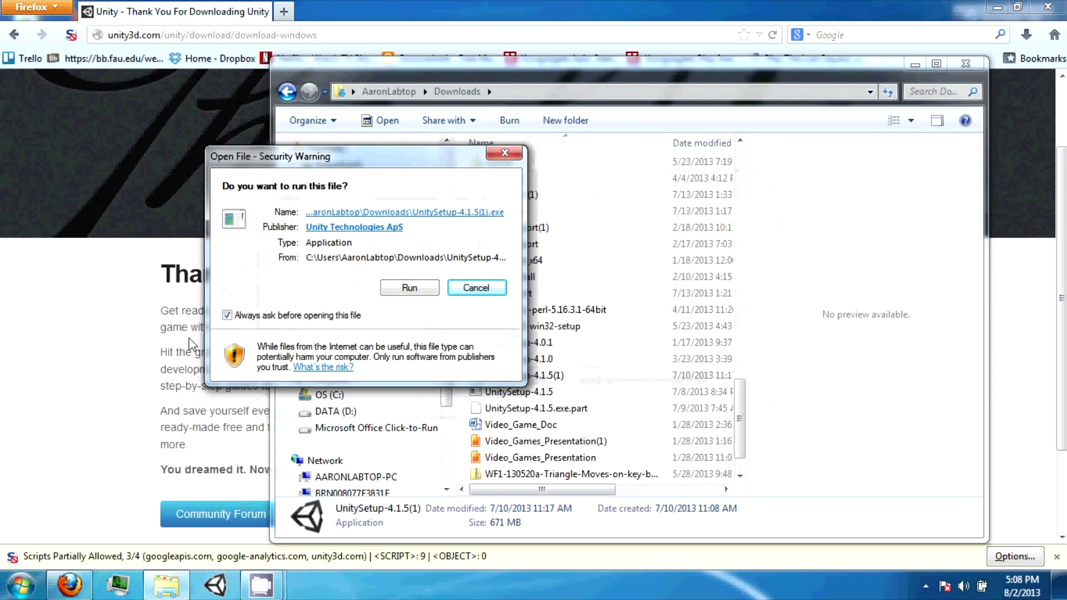
{"action": "left_click_drag", "start_coordinate": [337, 161], "coordinate": [331, 145]}
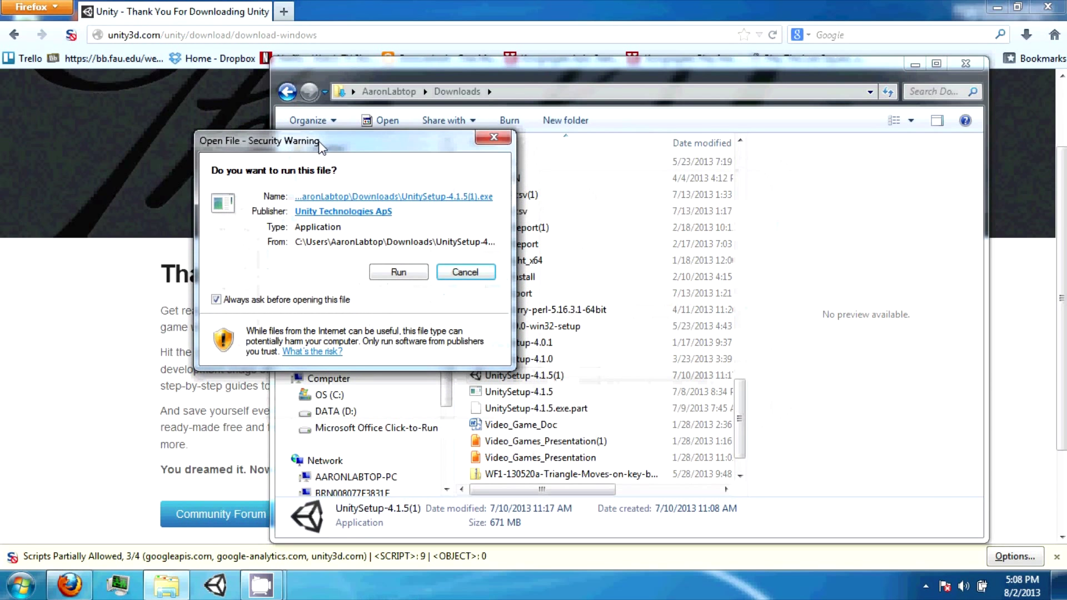
{"action": "left_click", "coordinate": [394, 277]}
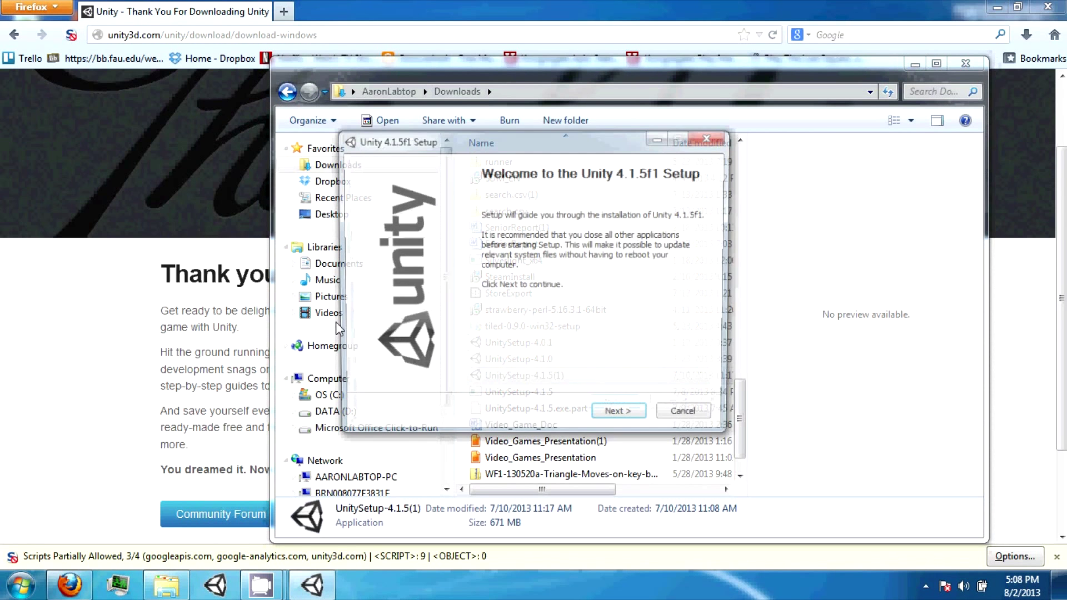
Step: Accept the license and keep Example Project, Web Player and MonoDevelop selected
{"action": "left_click", "coordinate": [618, 418]}
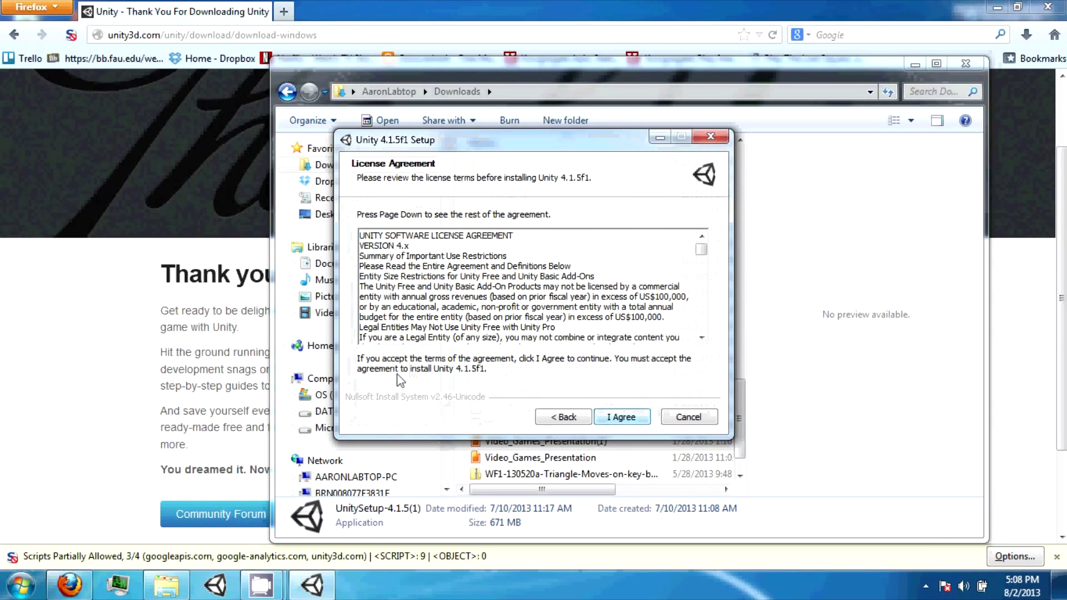
{"action": "mouse_move", "coordinate": [701, 249]}
{"action": "left_mouse_down"}
{"action": "mouse_move", "coordinate": [702, 286]}
{"action": "mouse_move", "coordinate": [700, 223]}
{"action": "left_mouse_up"}
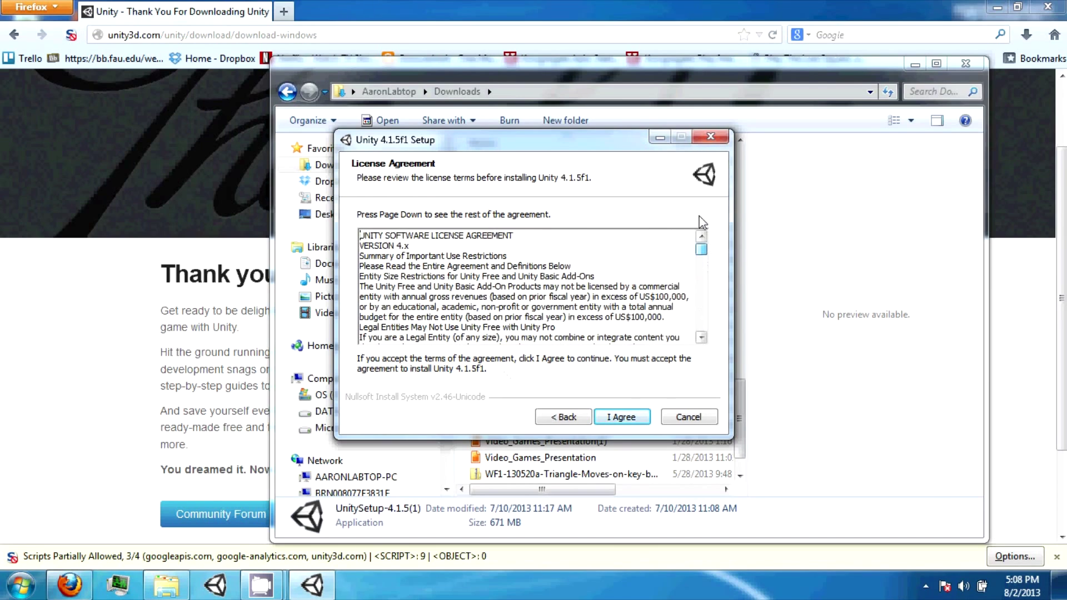
{"action": "scroll", "coordinate": [563, 344], "scroll_direction": "down", "scroll_amount": 3}
{"action": "scroll", "coordinate": [563, 345], "scroll_direction": "up", "scroll_amount": 1}
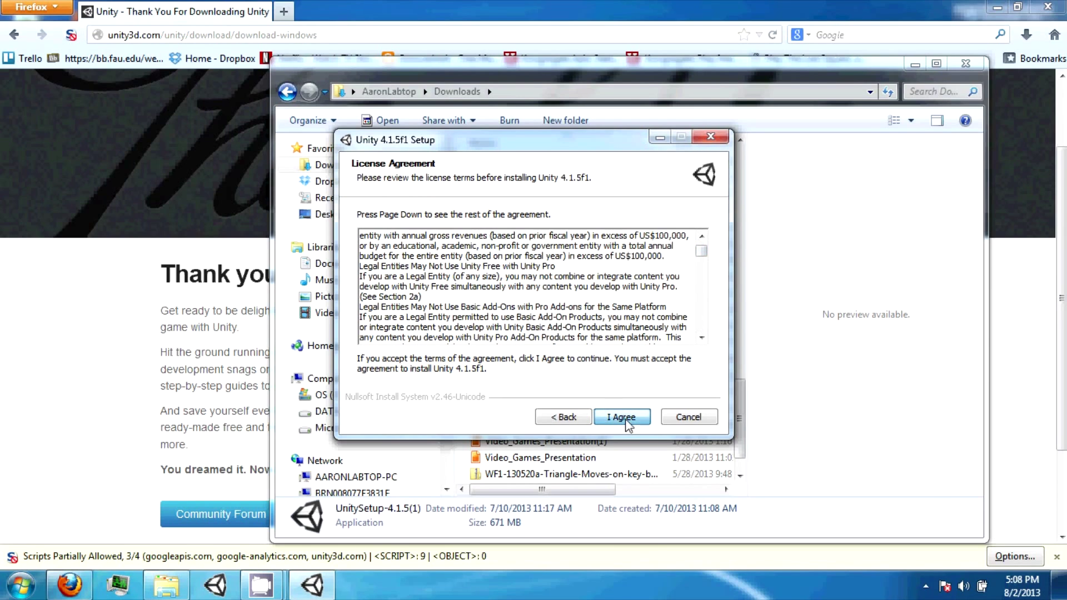
{"action": "left_click", "coordinate": [621, 417]}
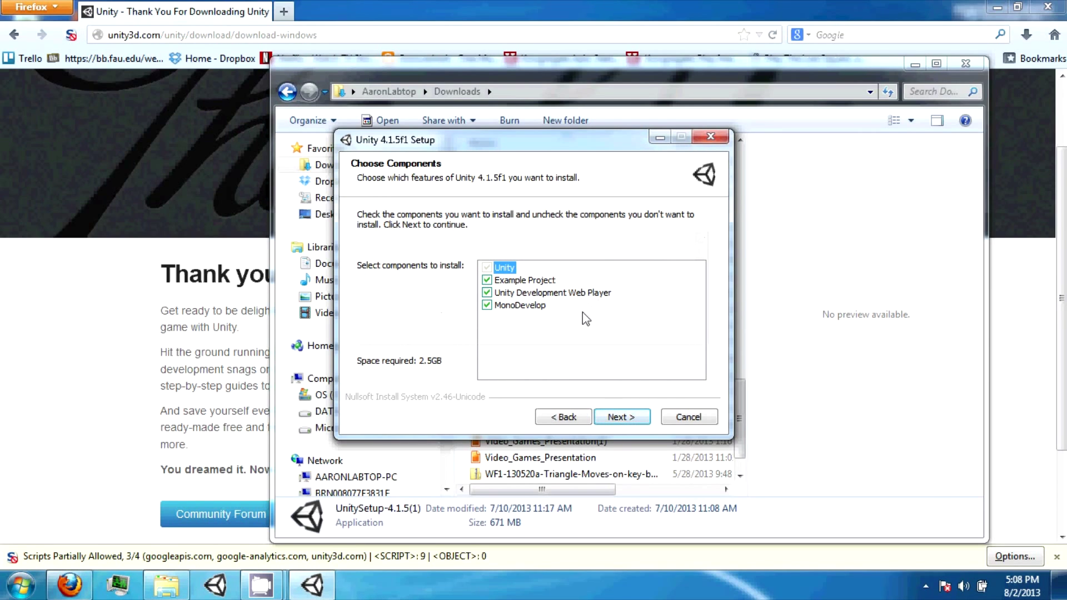
{"action": "left_click", "coordinate": [527, 308]}
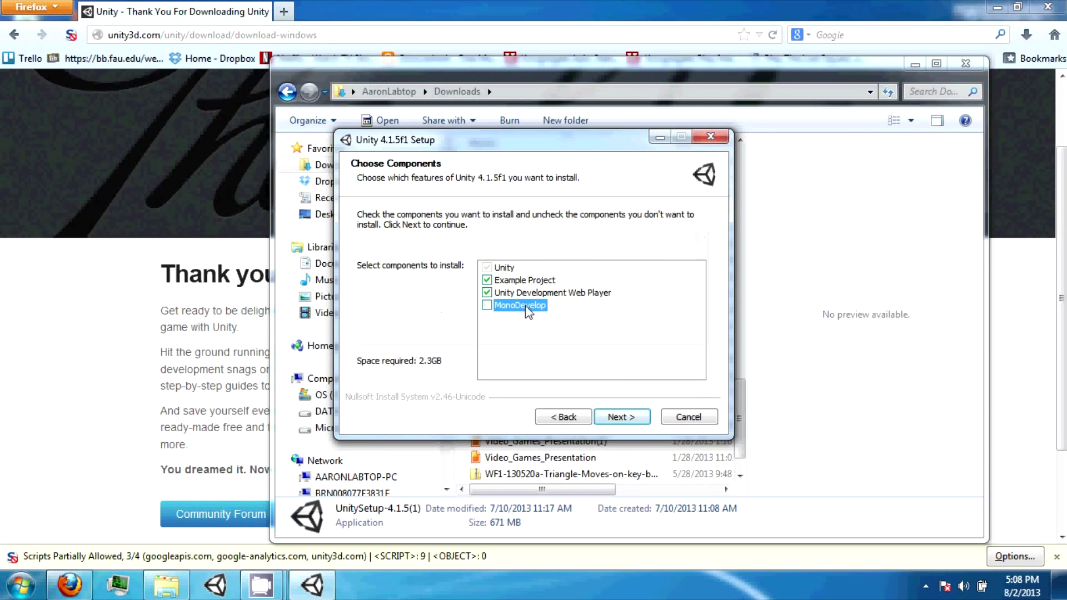
{"action": "left_click", "coordinate": [550, 294]}
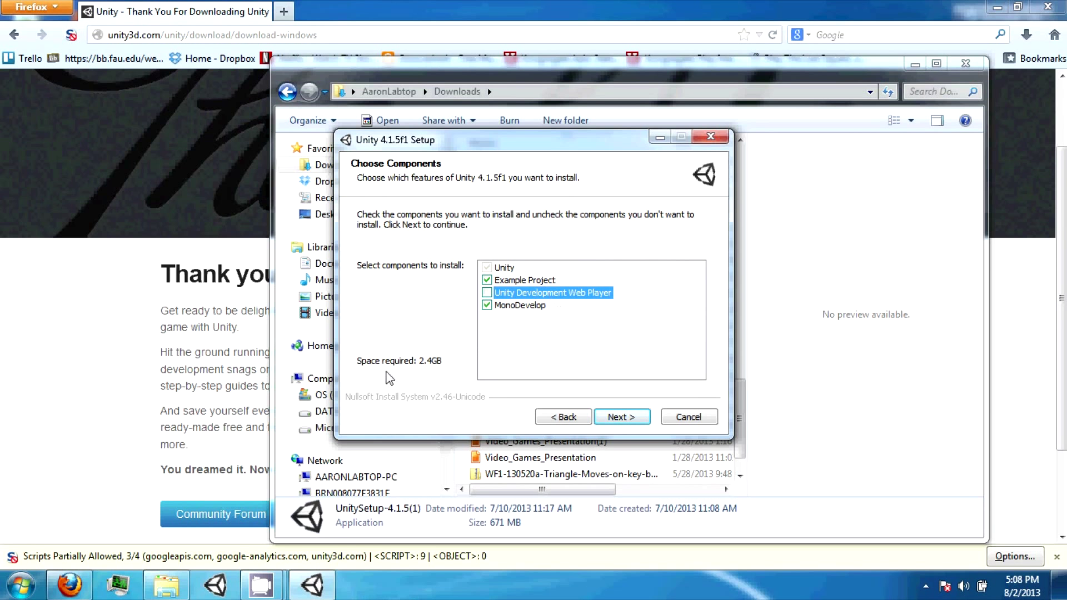
{"action": "left_click", "coordinate": [564, 297]}
{"action": "left_click", "coordinate": [517, 282]}
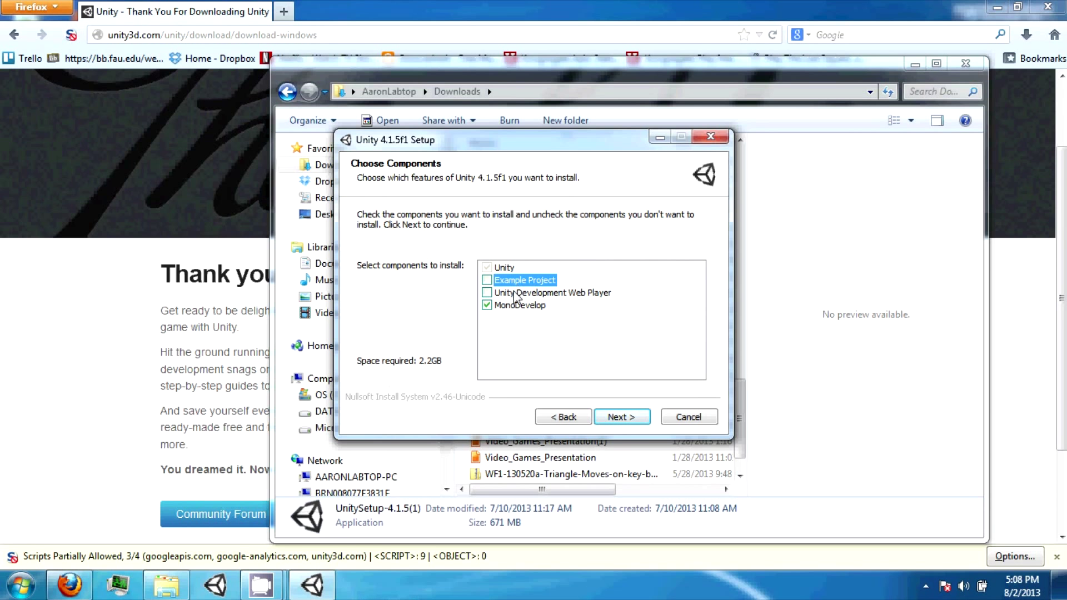
{"action": "left_click", "coordinate": [515, 281]}
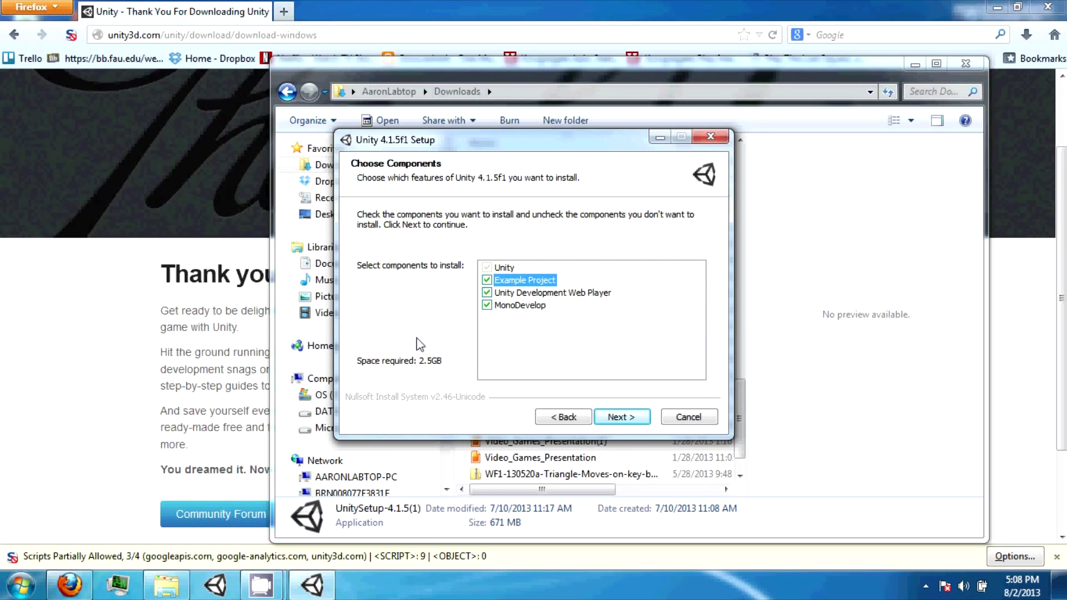
{"action": "left_click", "coordinate": [617, 417]}
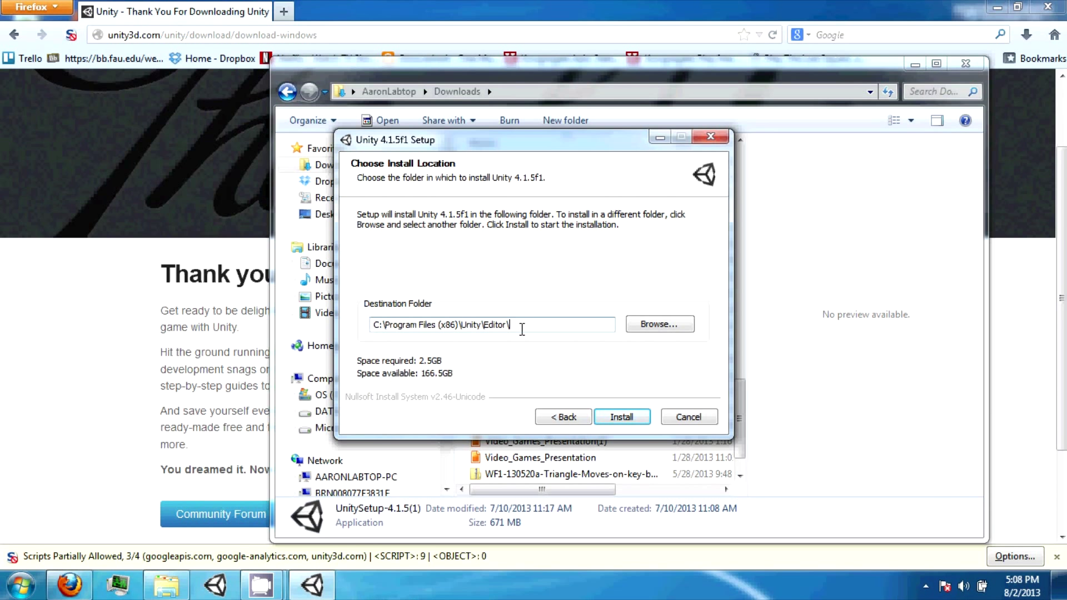
Step: Highlight part of the C:\Program Files (x86)\Unity\Editor\ destination folder path
{"action": "left_click_drag", "start_coordinate": [523, 328], "coordinate": [362, 355]}
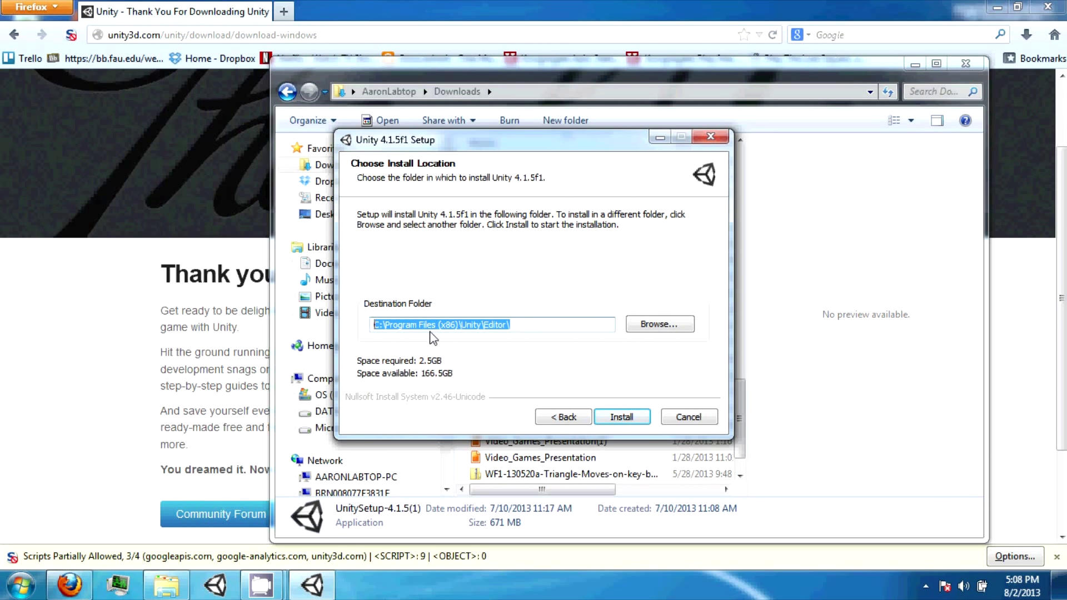